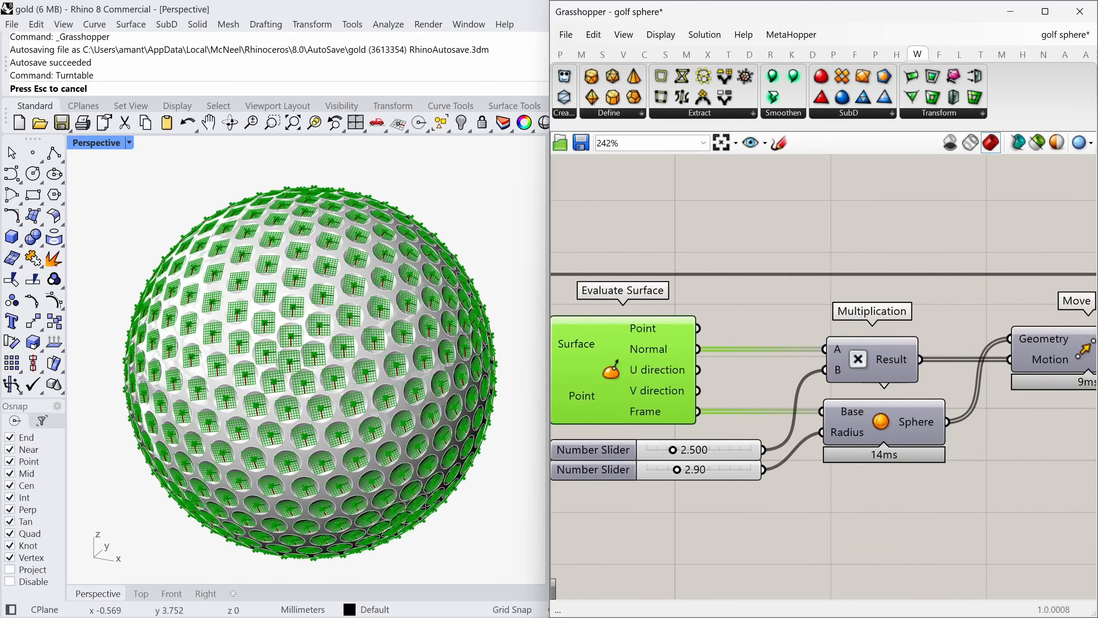
scroll(709, 372, down, 2)
scroll(735, 401, up, 4)
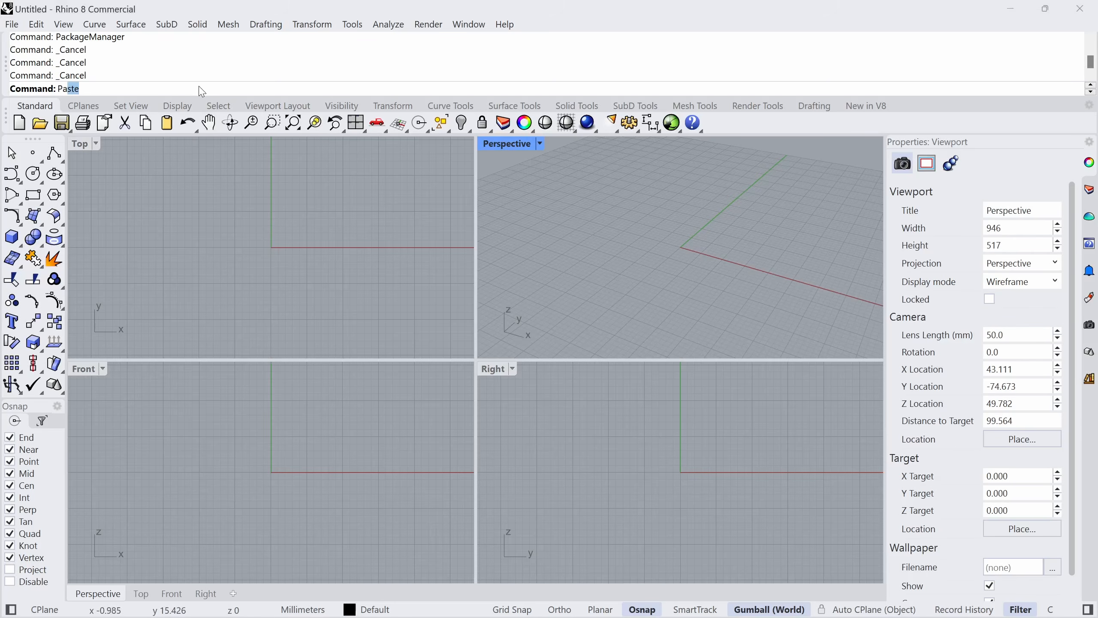
Open the Package Manager, search for "weaver" and select the Weaverbird package to view its installation details.
text(ckageManager)
key(Return)
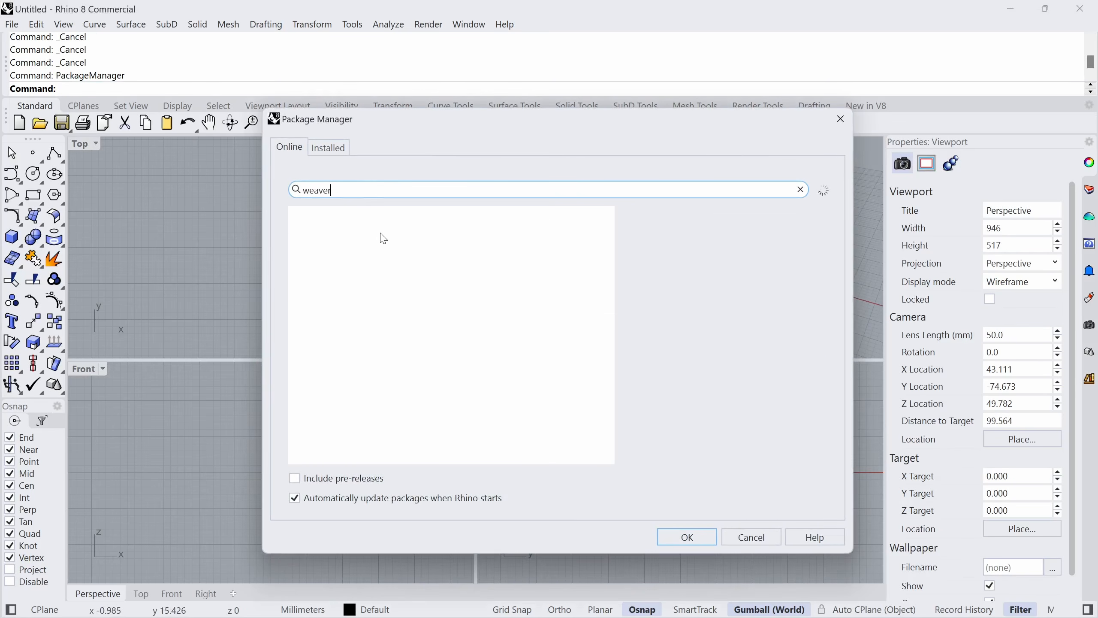
click(380, 233)
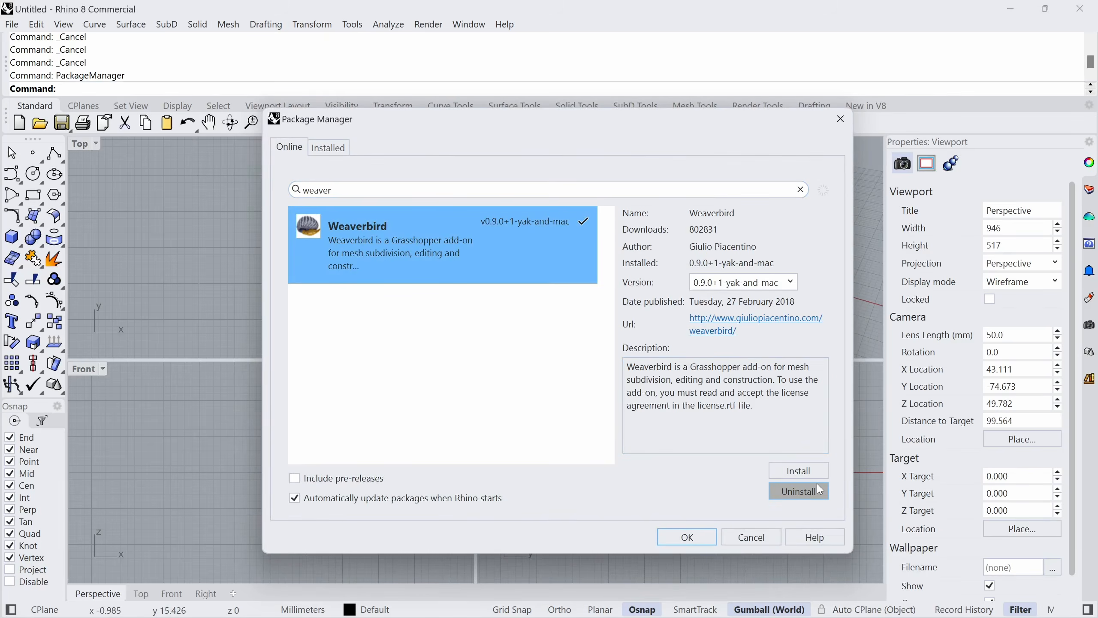
key(ctrl)
key(ctrl)
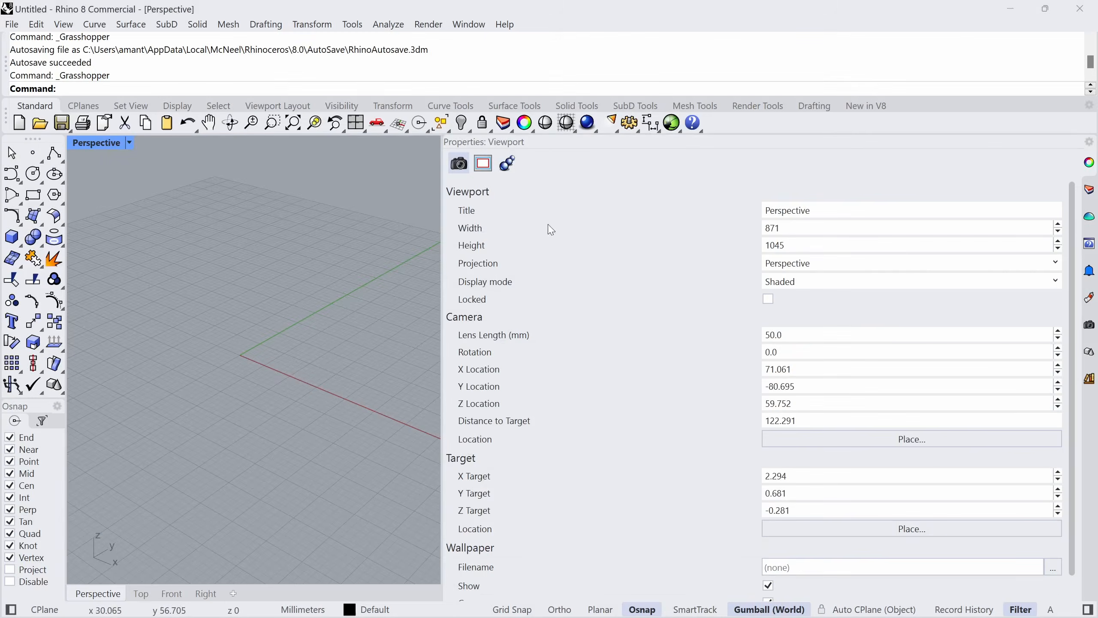
Launch Grasshopper and widen its window beside the Perspective viewport.
click(671, 123)
drag(594, 155, 1097, 164)
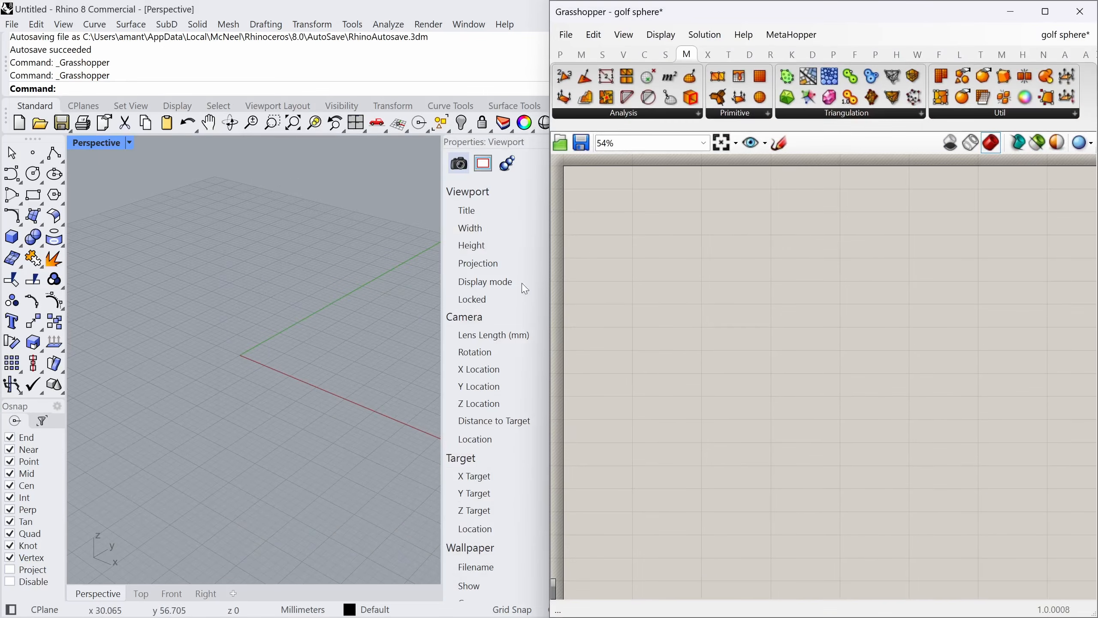
drag(548, 282, 443, 282)
Place a Weaverbird's Mesh Icosahedron component on the Grasshopper canvas.
scroll(726, 69, down, 11)
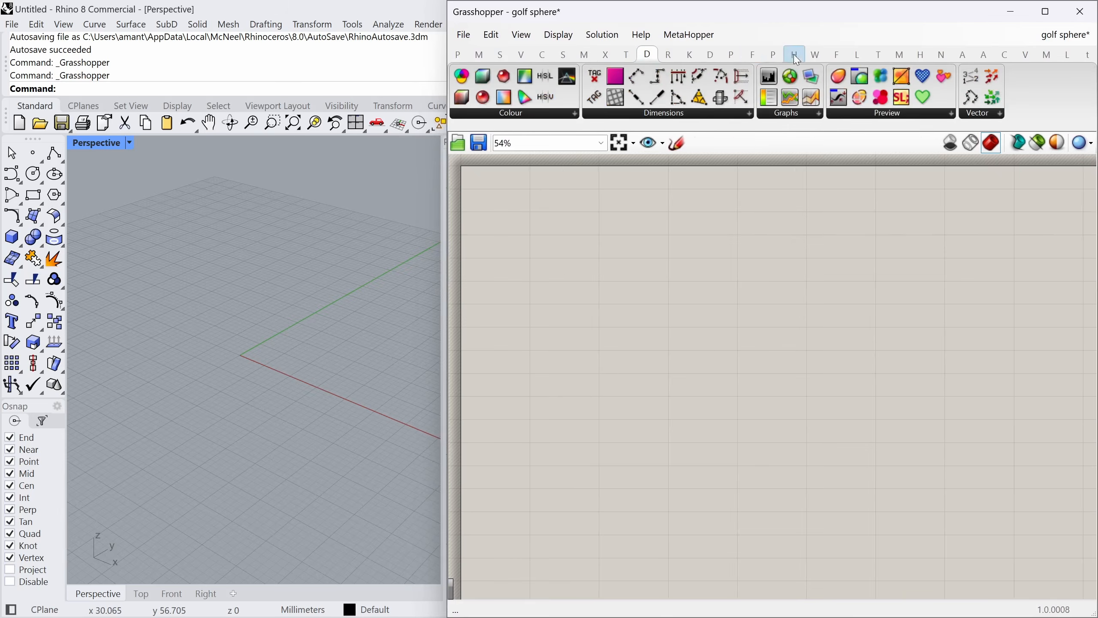
click(538, 114)
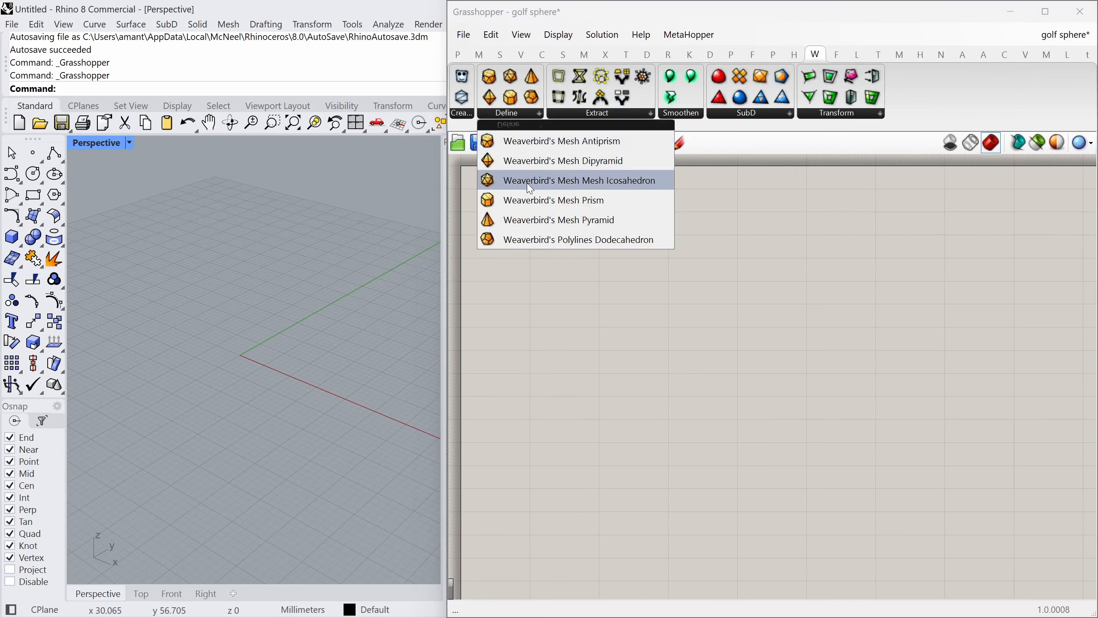
drag(562, 180, 653, 269)
drag(697, 299, 692, 301)
scroll(691, 301, up, 5)
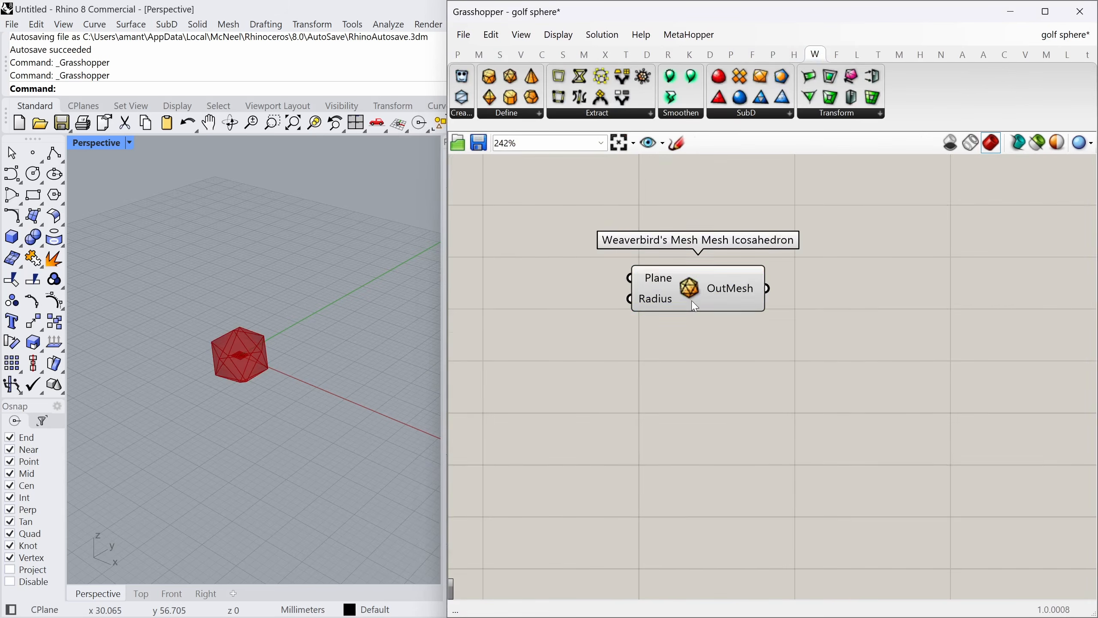
click(691, 301)
middle_click(722, 327)
click(763, 380)
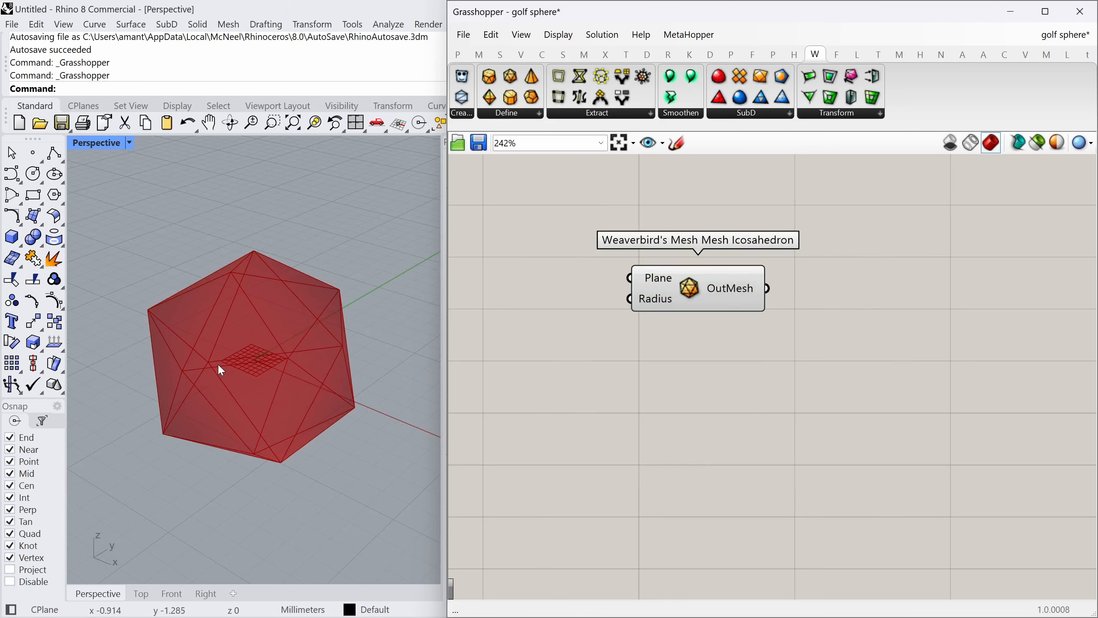
Toggle Grasshopper's mesh edge preview off and back on.
click(557, 35)
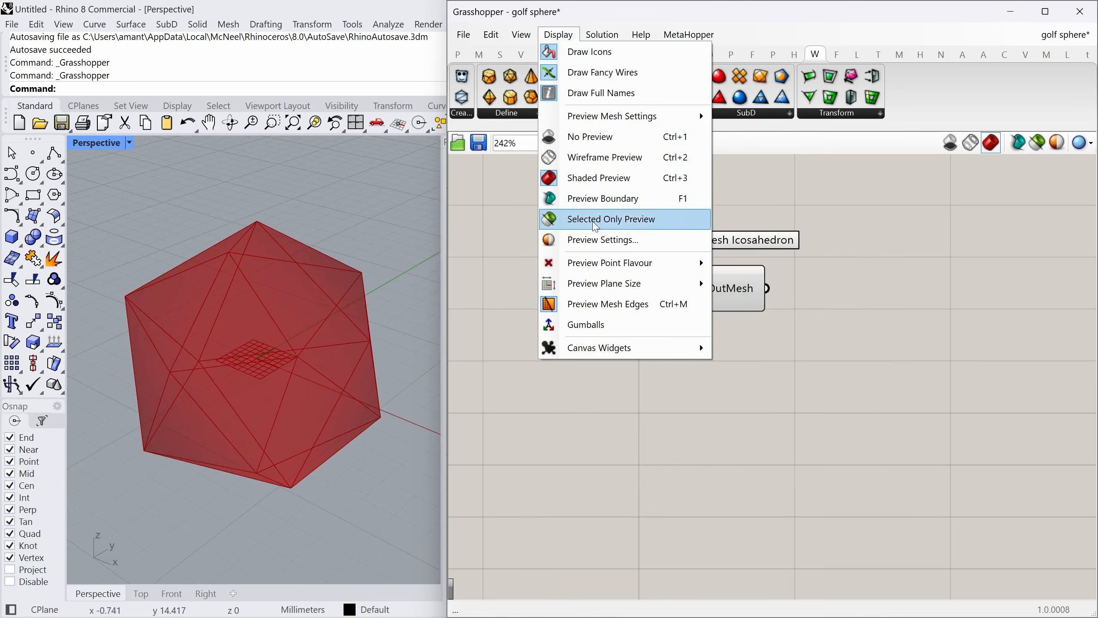
click(598, 311)
click(558, 35)
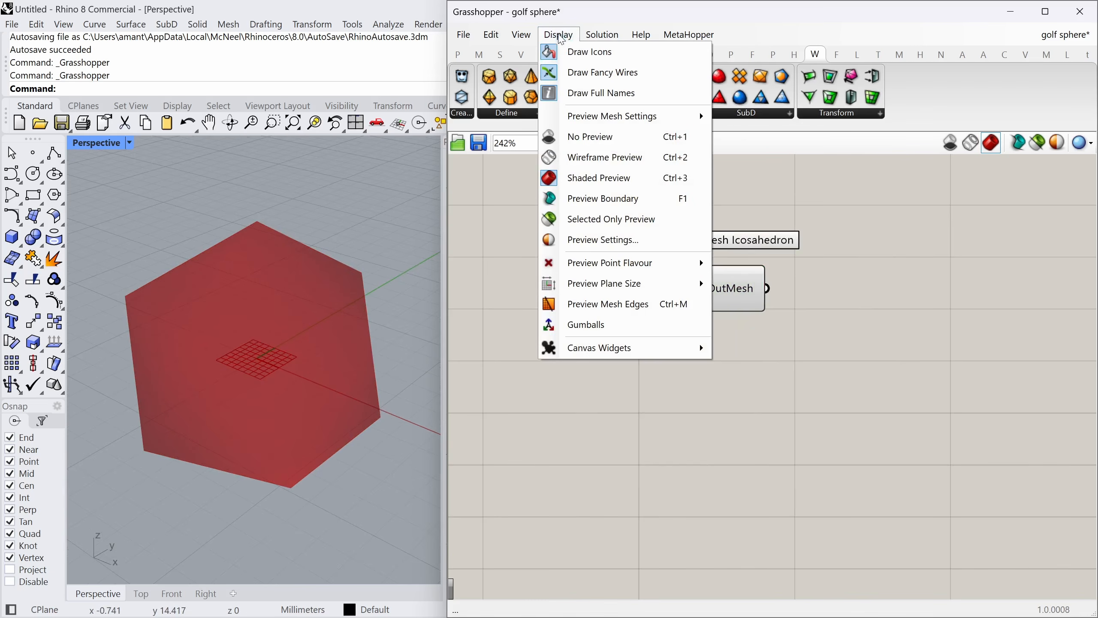
click(598, 307)
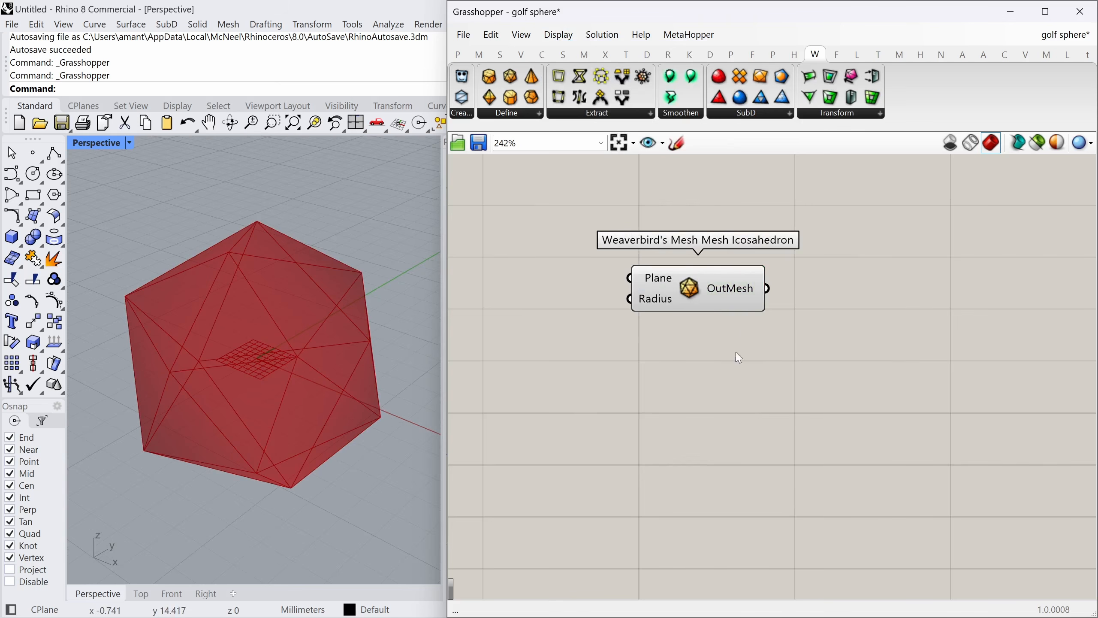
Add a Weaverbird's Loop Subdivision component beside the icosahedron and connect OutMesh to its Mesh/Curves input.
mouse_move(740, 292)
click(774, 115)
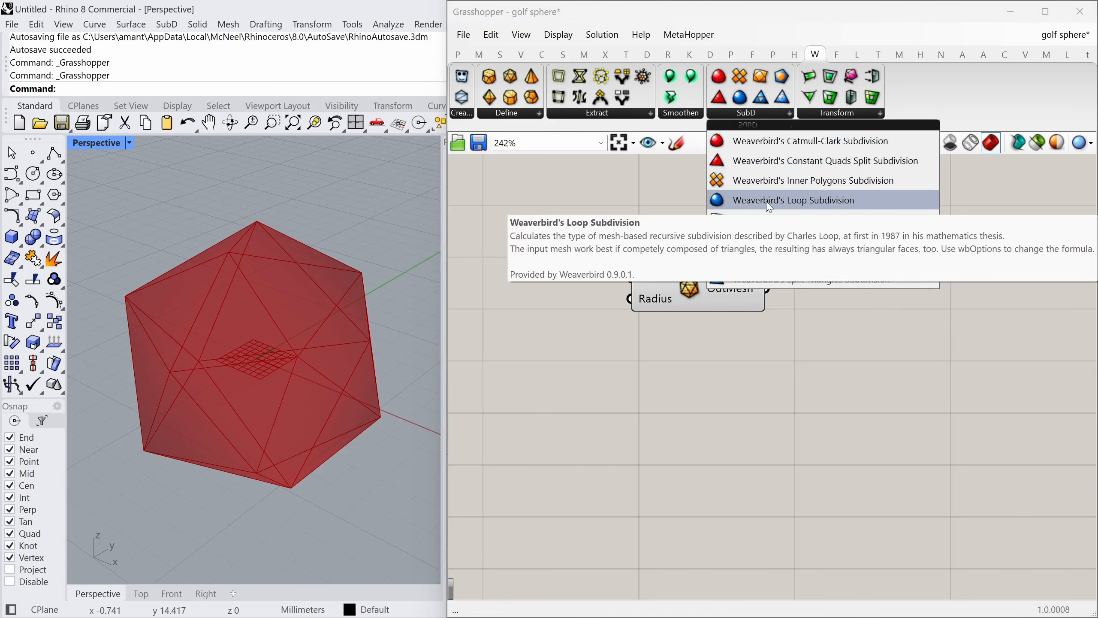
drag(778, 188, 815, 226)
drag(978, 307, 978, 308)
scroll(747, 336, down, 2)
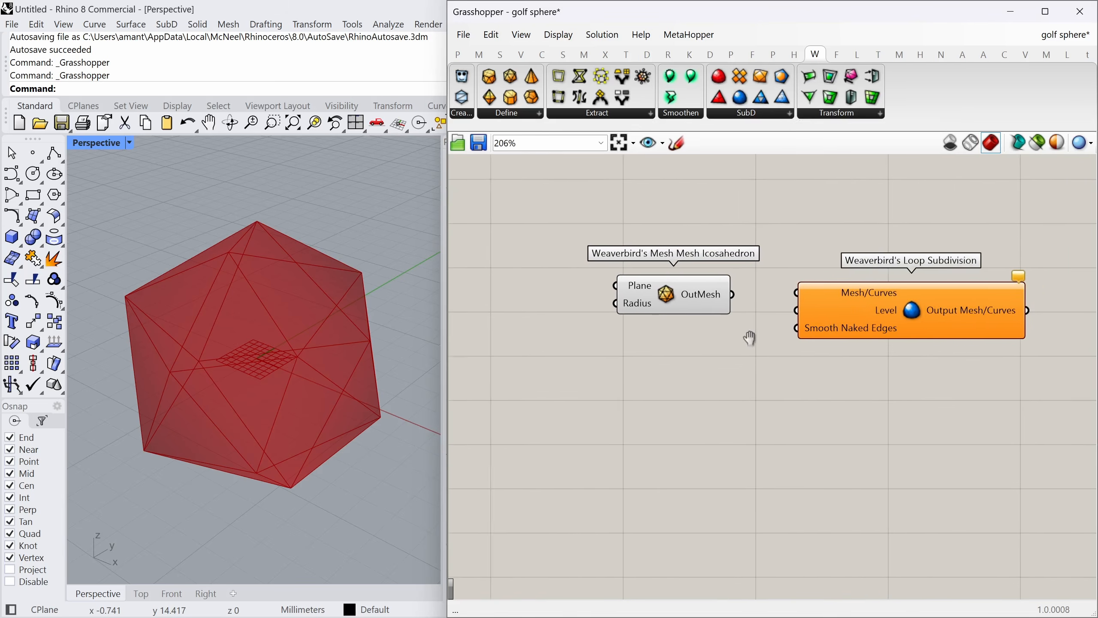
drag(703, 291, 767, 290)
Turn off the preview of the Mesh Icosahedron component.
click(670, 289)
middle_click(694, 281)
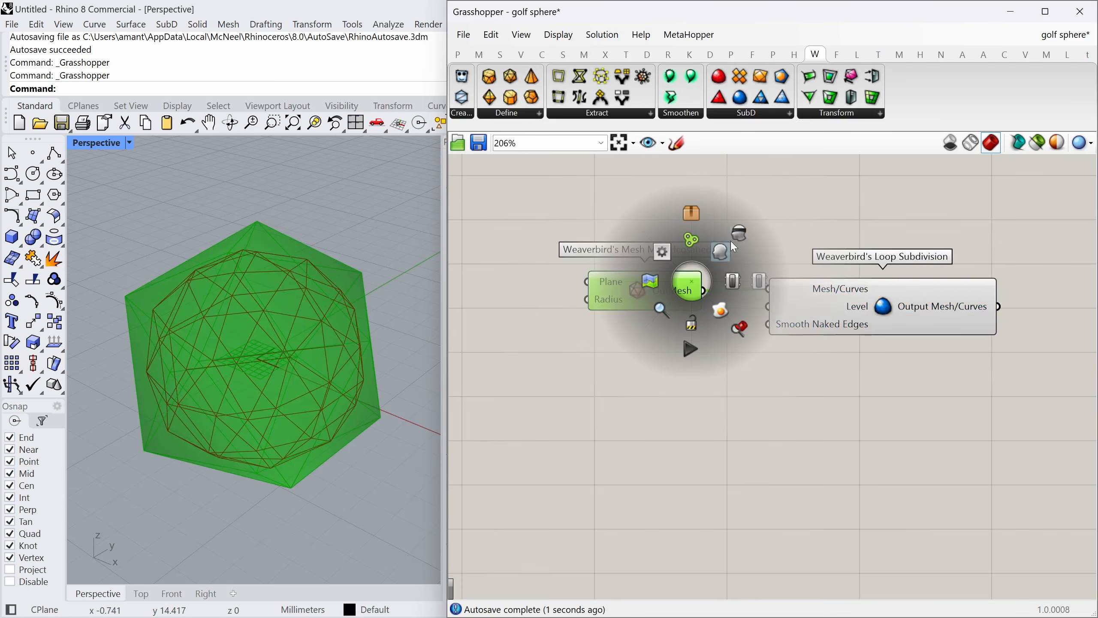
click(724, 251)
Add a number slider with the value 2 below the icosahedron and connect it to the Loop Subdivision's Level input.
click(686, 356)
double_click(687, 356)
text(2)
key(Return)
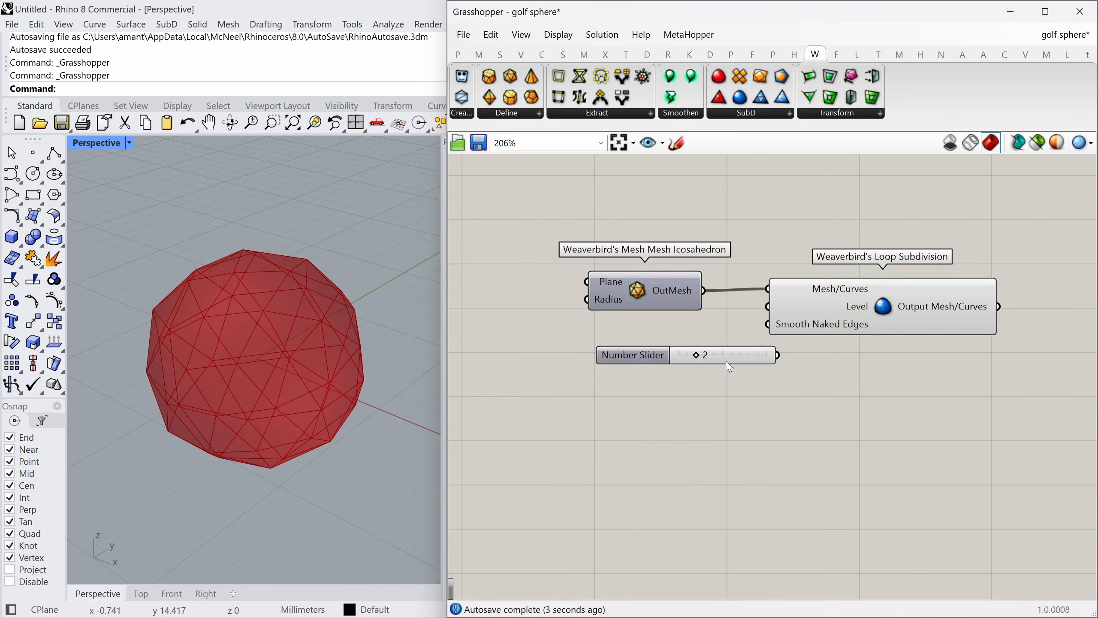
mouse_move(945, 313)
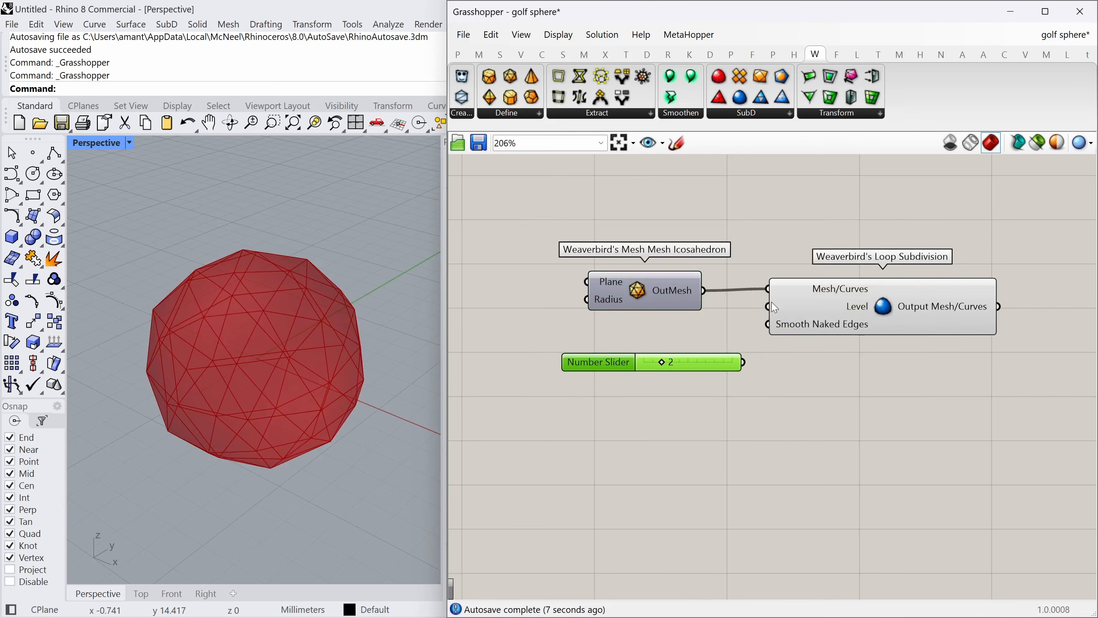
drag(744, 352, 743, 362)
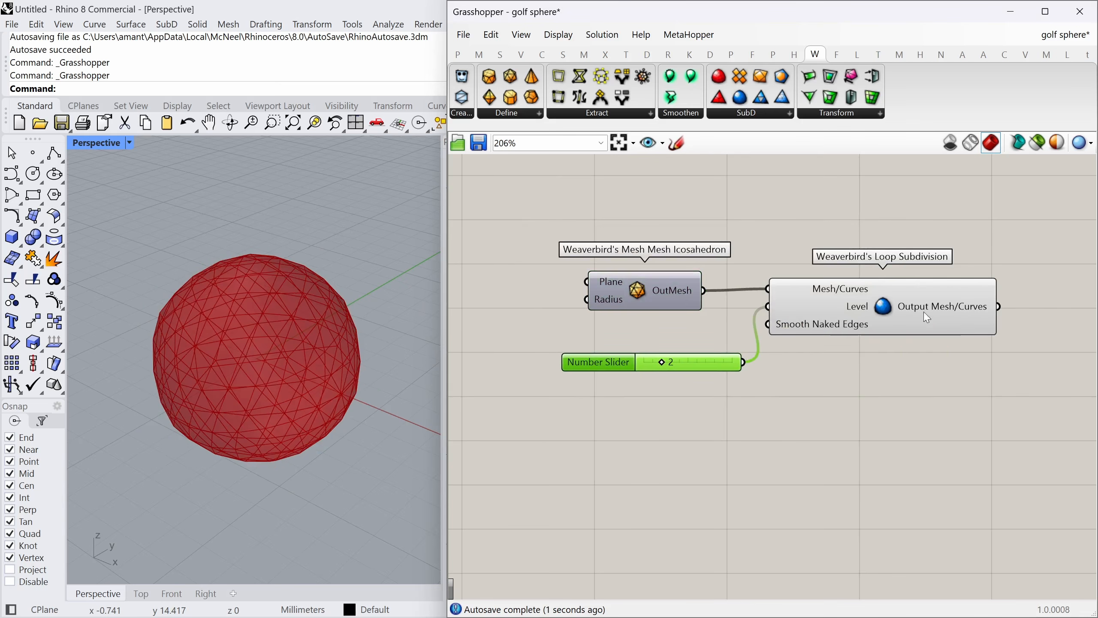
Set the subdivision Level slider to 3 and inspect the Loop Subdivision's output mesh.
drag(668, 365, 670, 362)
click(887, 322)
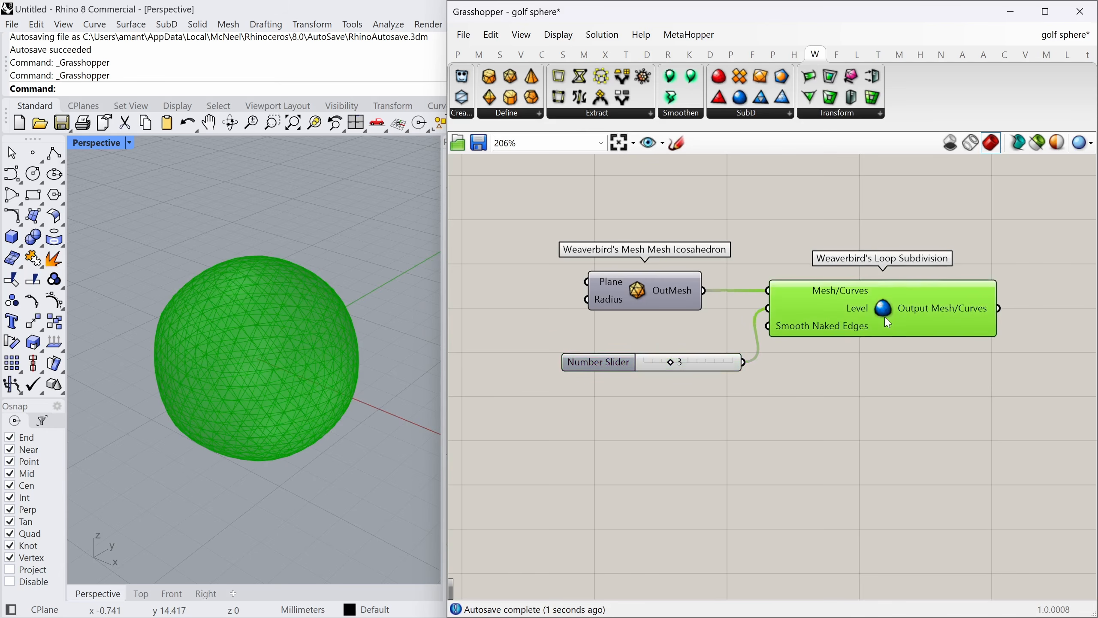
mouse_move(925, 314)
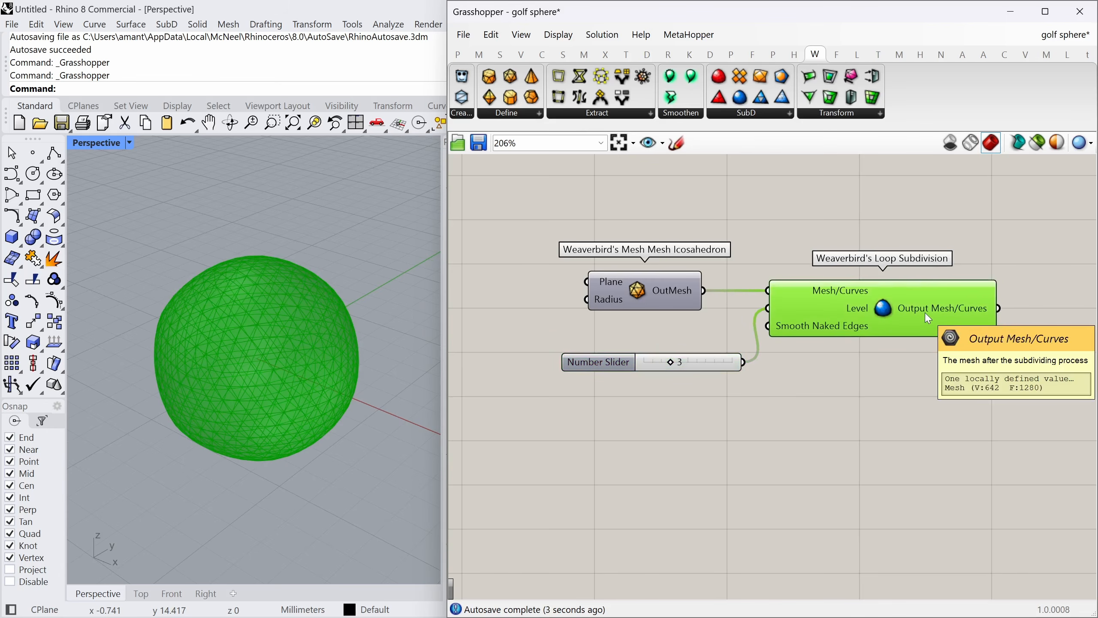
click(810, 391)
Add a primitive Sphere component below the Loop Subdivision component.
scroll(753, 351, down, 1)
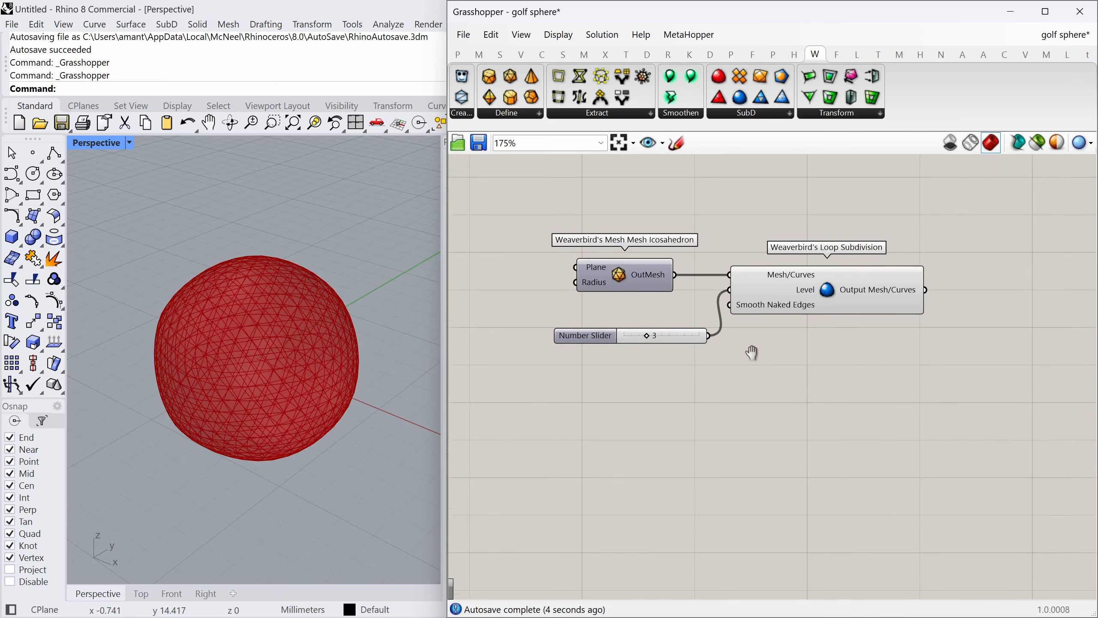
right_drag(753, 350, 746, 337)
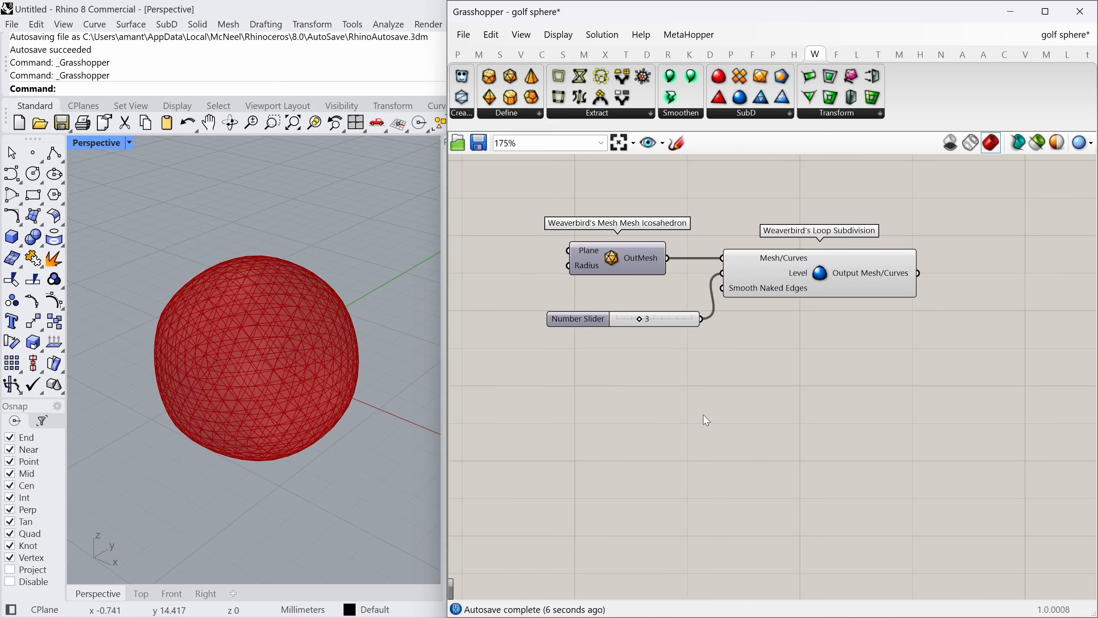
double_click(704, 416)
text(sphere)
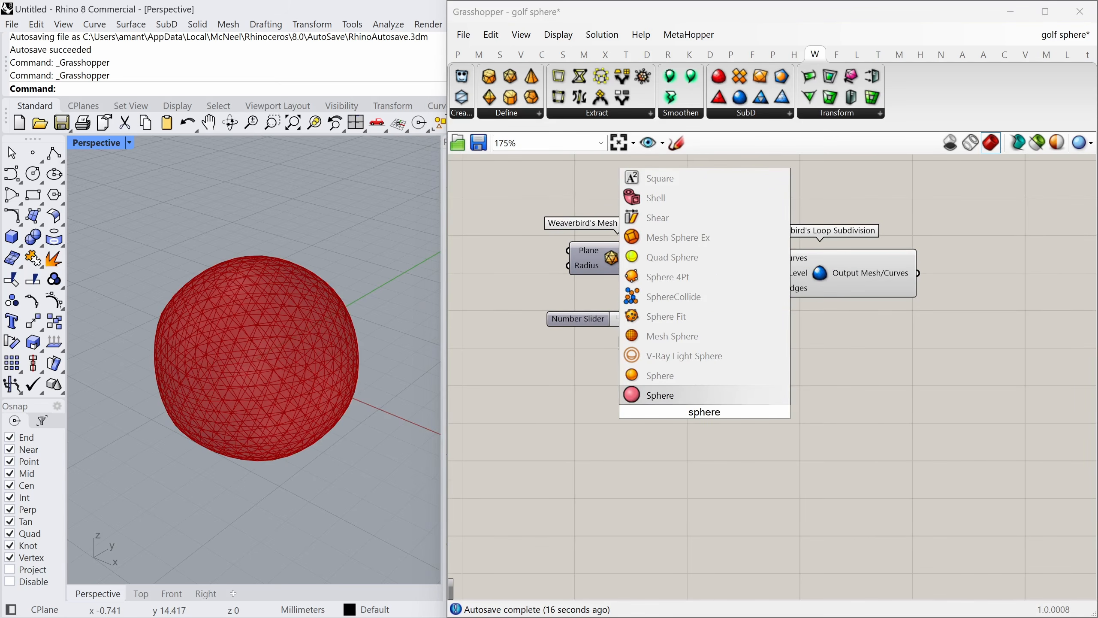
click(689, 381)
drag(717, 410, 889, 415)
click(800, 445)
Create a number slider from 42.67/2 and connect it to the Sphere's Radius input, aligning the slider beside the component.
double_click(713, 441)
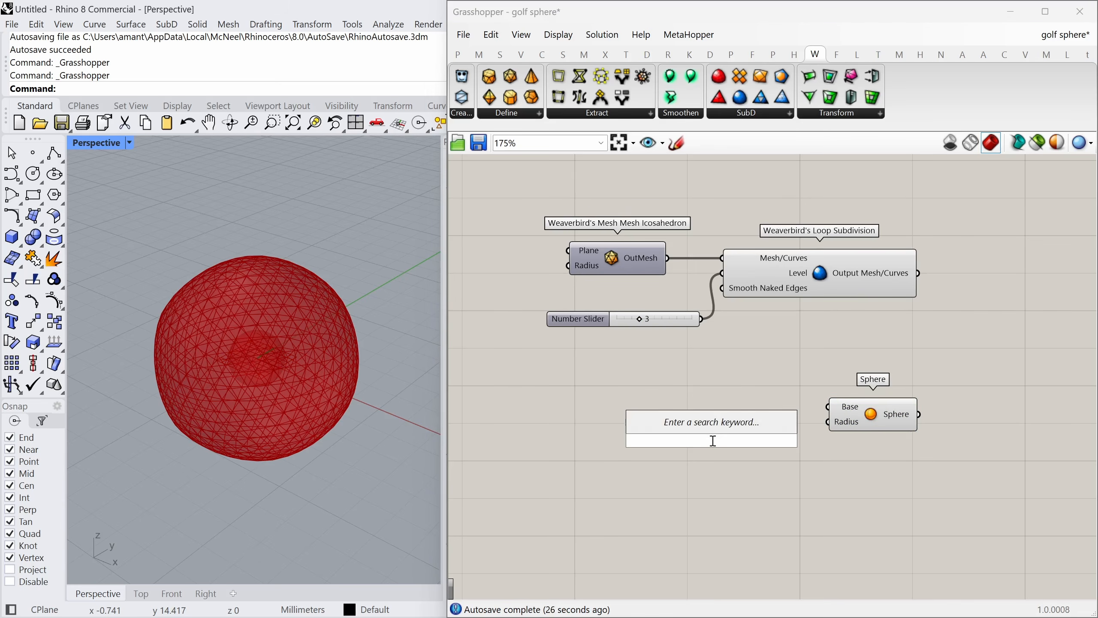
text(42.67)
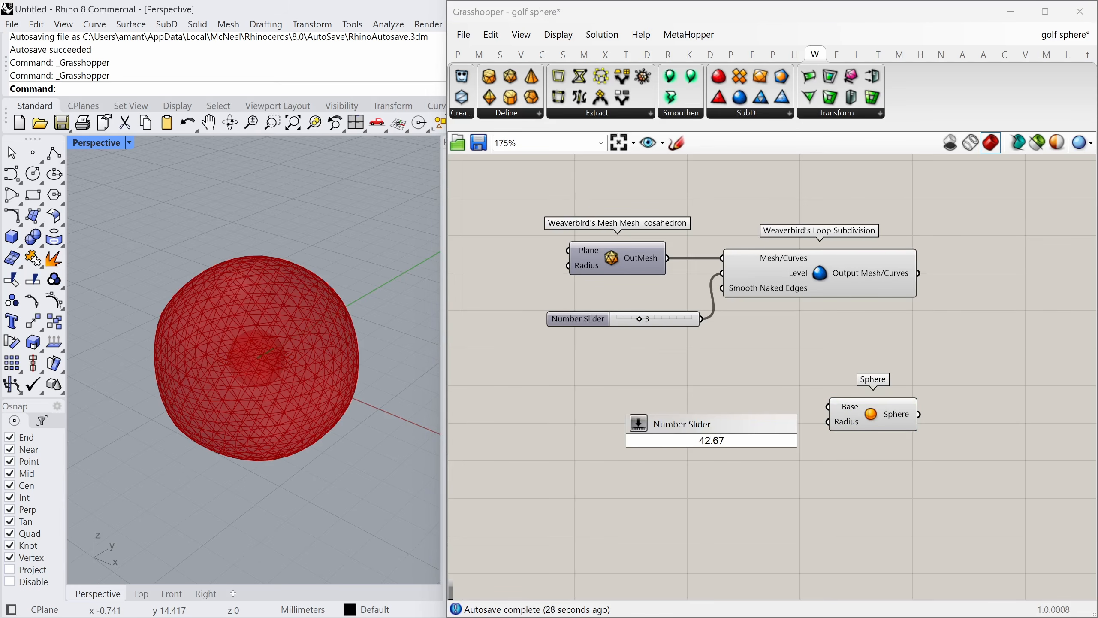
text(/2)
key(Return)
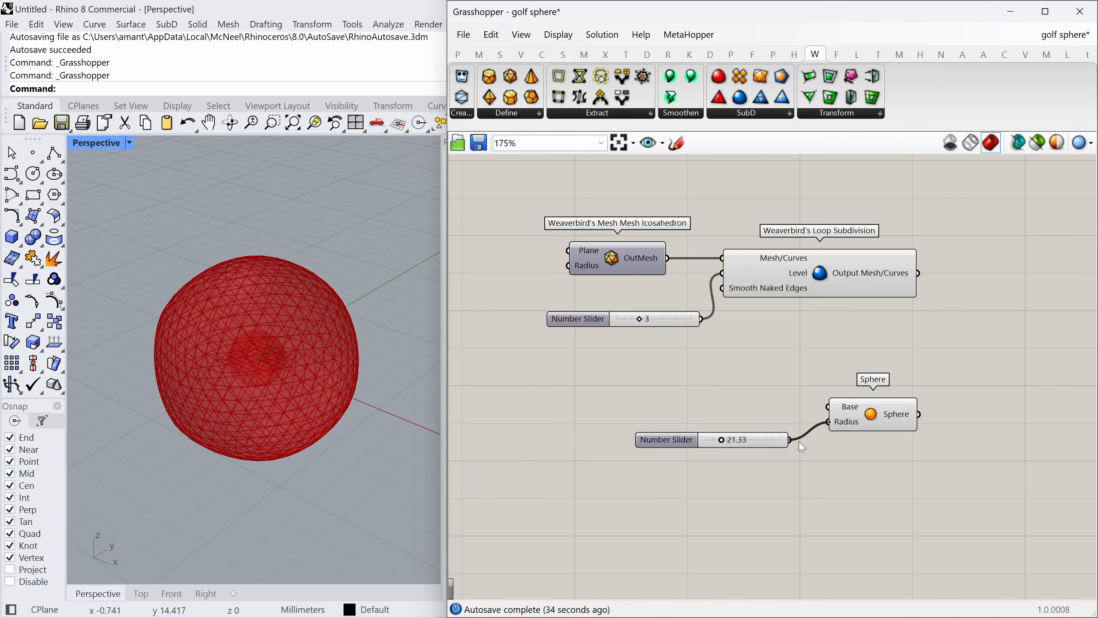
drag(770, 434, 718, 417)
scroll(264, 331, down, 2)
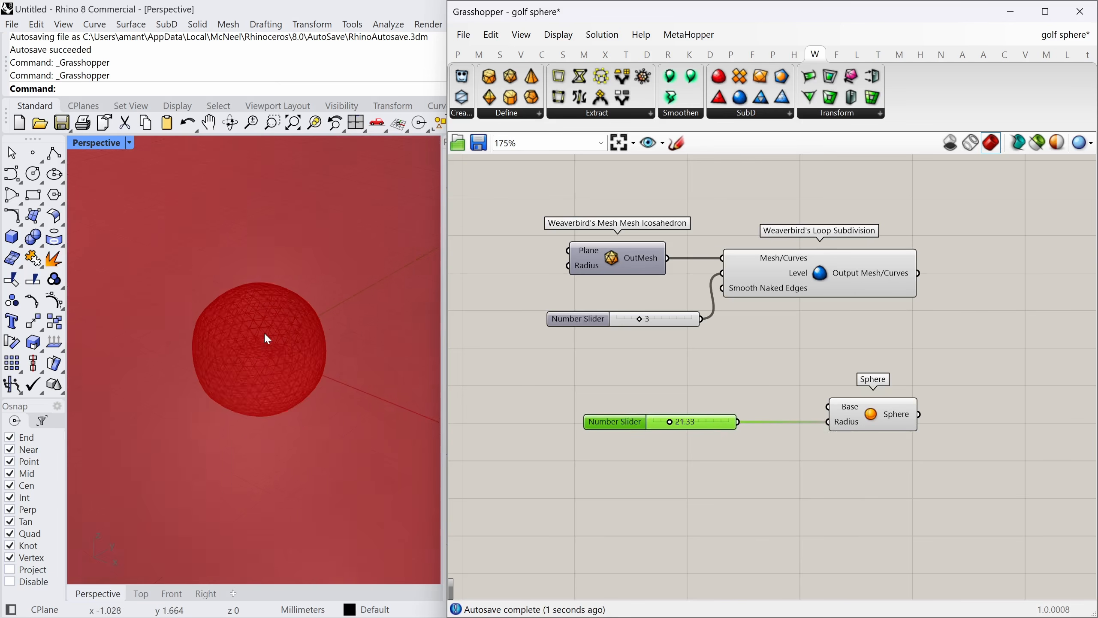
scroll(262, 346, down, 2)
Place a Deconstruct Mesh component after the Loop Subdivision and feed it the Output Mesh/Curves.
click(583, 54)
click(535, 114)
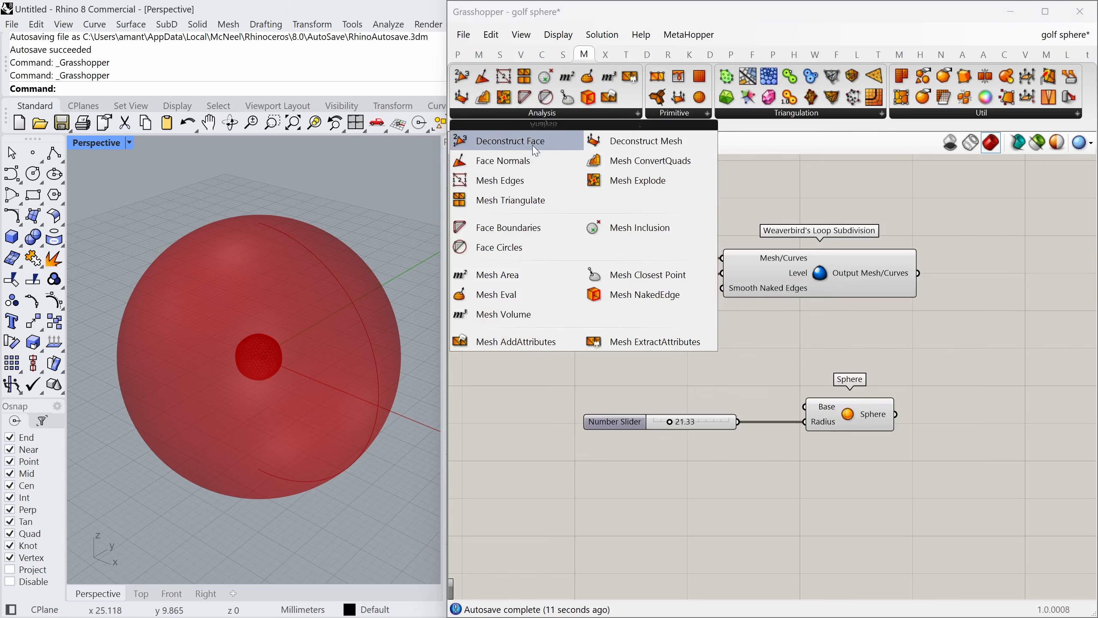
click(597, 142)
click(1004, 303)
right_drag(918, 356, 857, 366)
drag(891, 297, 915, 306)
drag(946, 315, 940, 292)
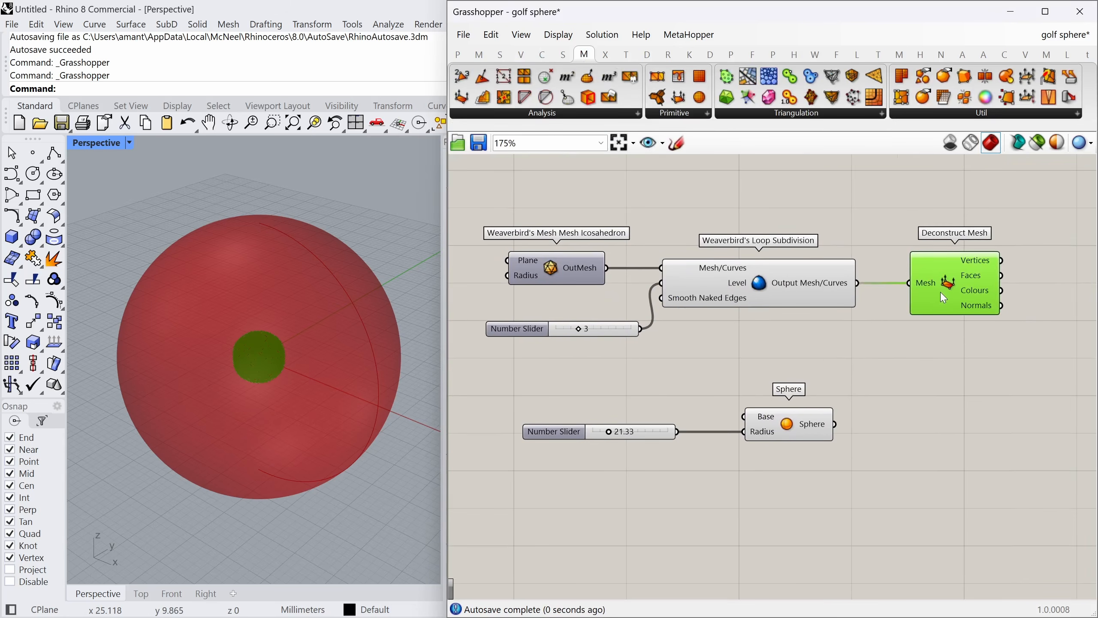
click(933, 388)
Add a Surface parameter after the Sphere component and connect the Sphere output to it.
scroll(903, 378, down, 2)
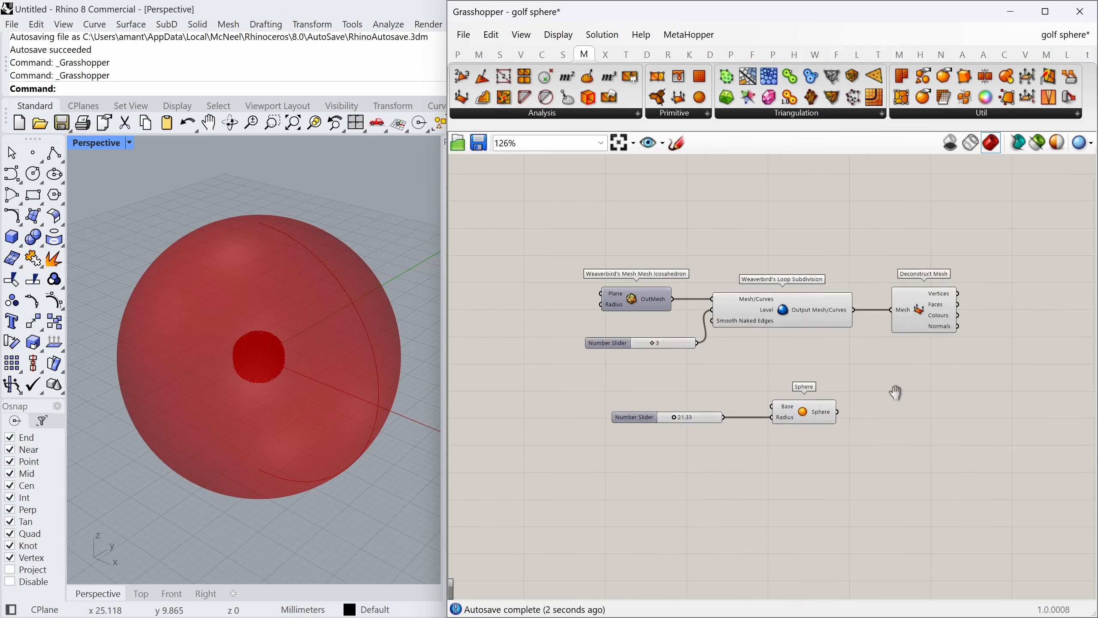
double_click(927, 458)
text(surface)
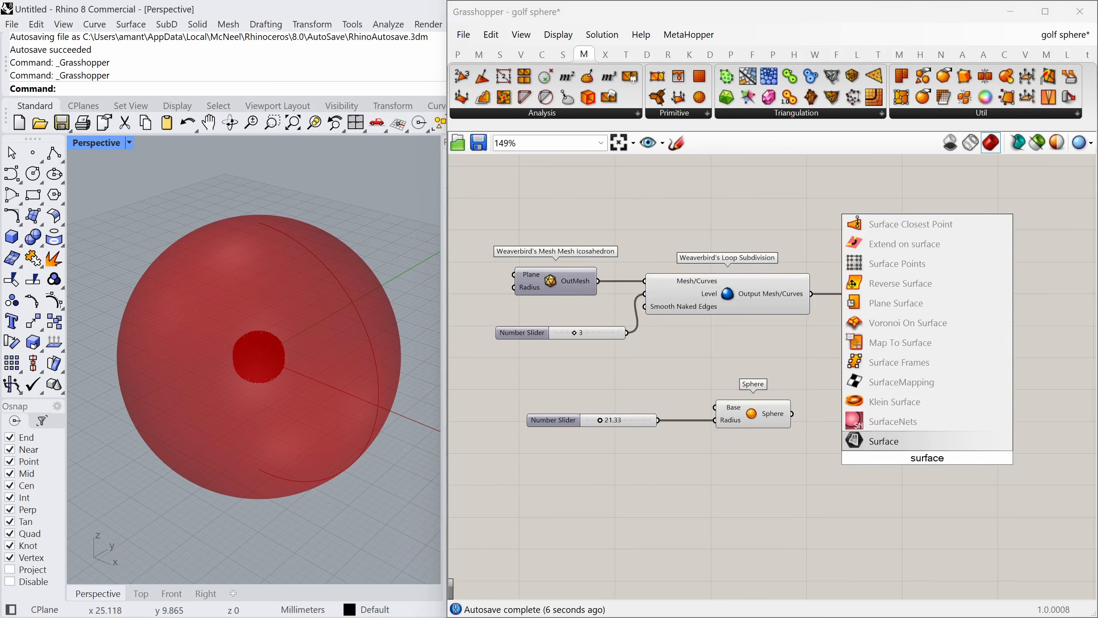
click(902, 446)
drag(792, 414, 912, 457)
Add a Surface Closest Point component below the Surface parameter and reveal where it sits in the component library.
double_click(899, 467)
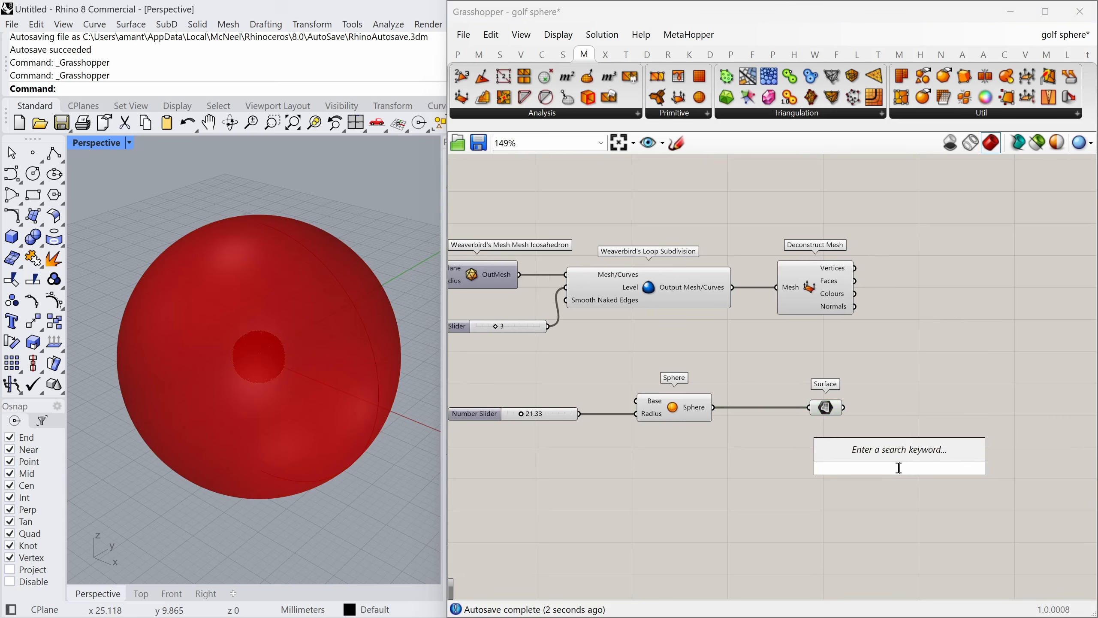
text(surface)
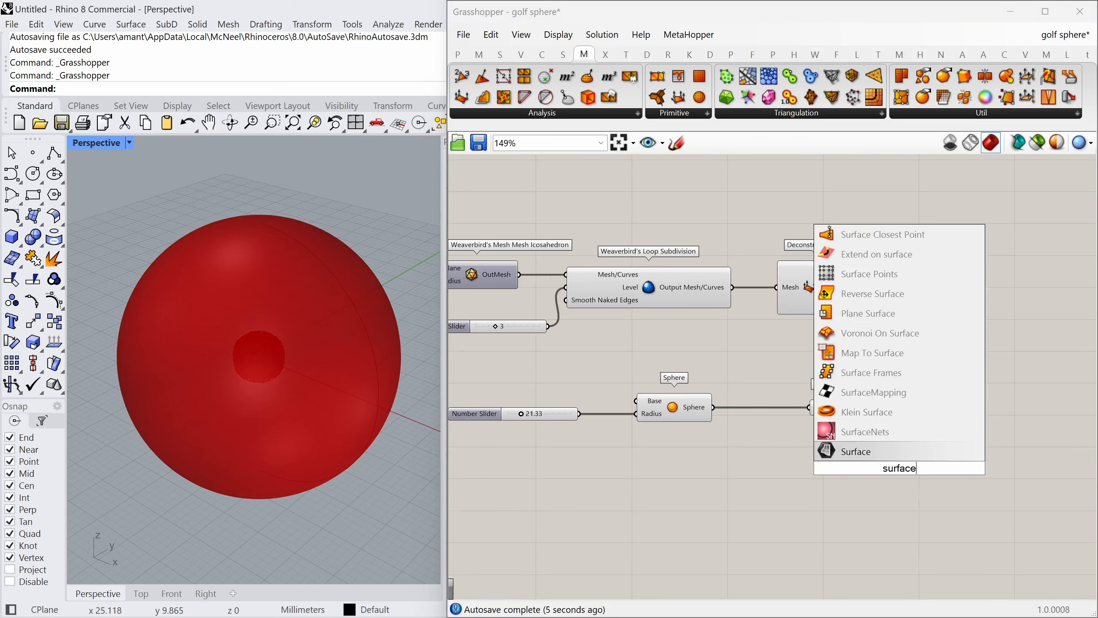
key(Up)
key(Up)
key(Up)
key(Up)
key(Up)
key(Up)
key(Up)
key(Up)
key(Up)
key(Up)
key(Up)
key(Return)
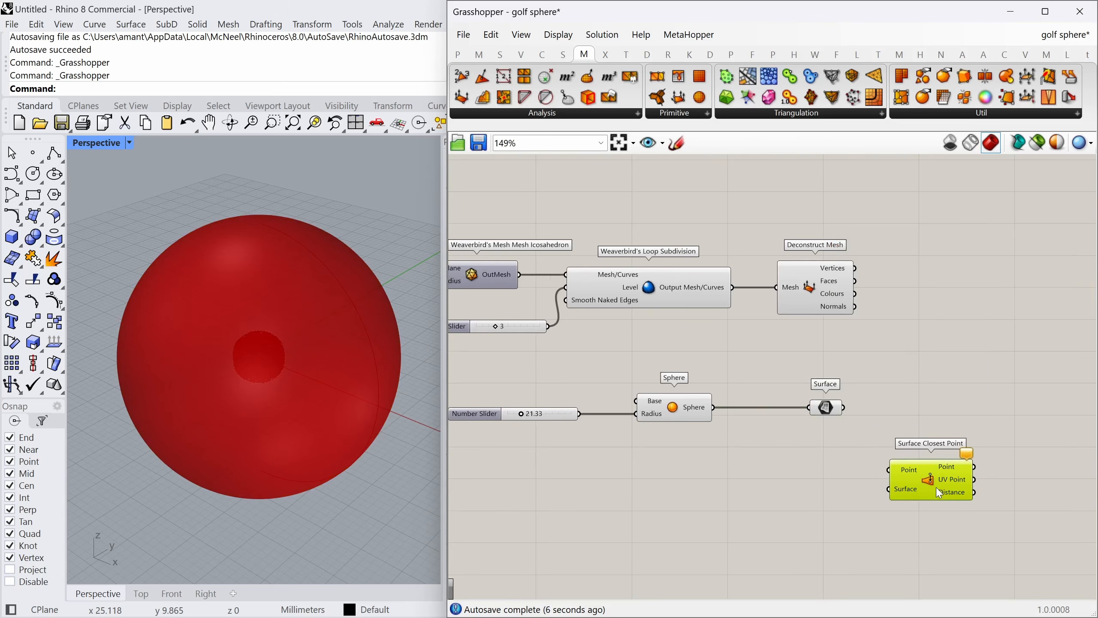
ctrl+alt+click(935, 487)
click(894, 424)
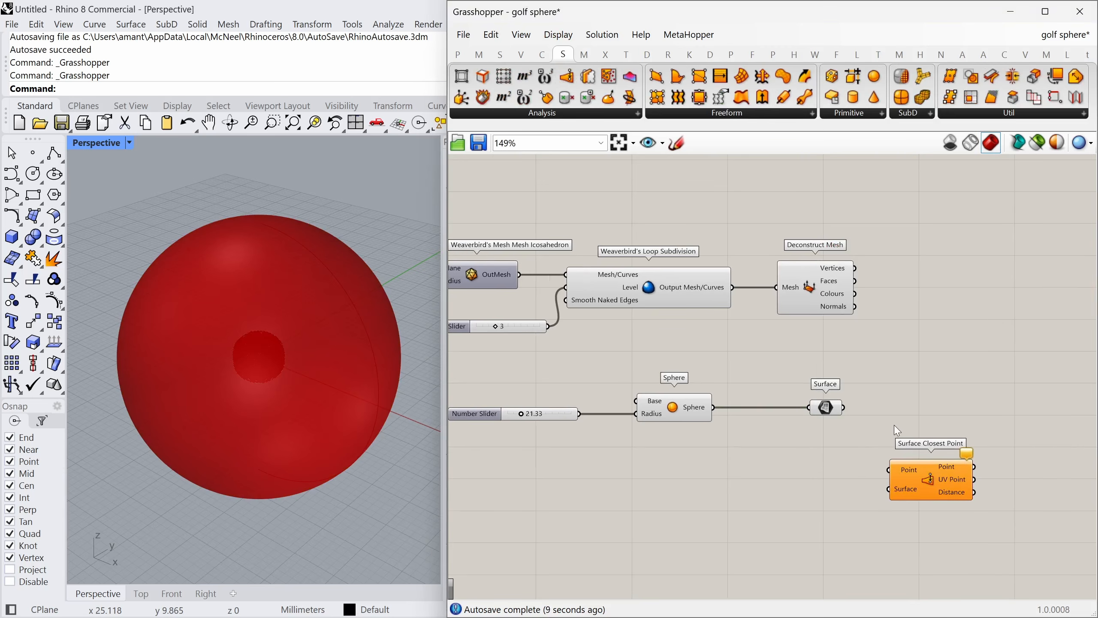
Connect the Surface parameter and the Deconstruct Mesh Vertices to the Surface Closest Point component's Surface and Point inputs.
drag(842, 407, 888, 489)
drag(930, 479, 951, 481)
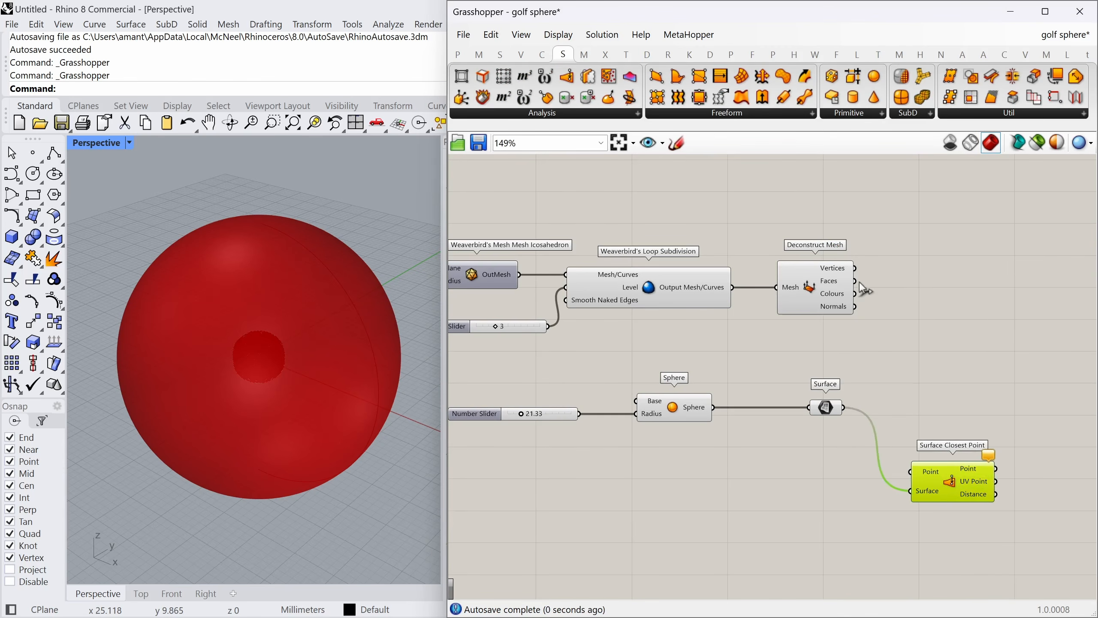
drag(903, 354, 910, 471)
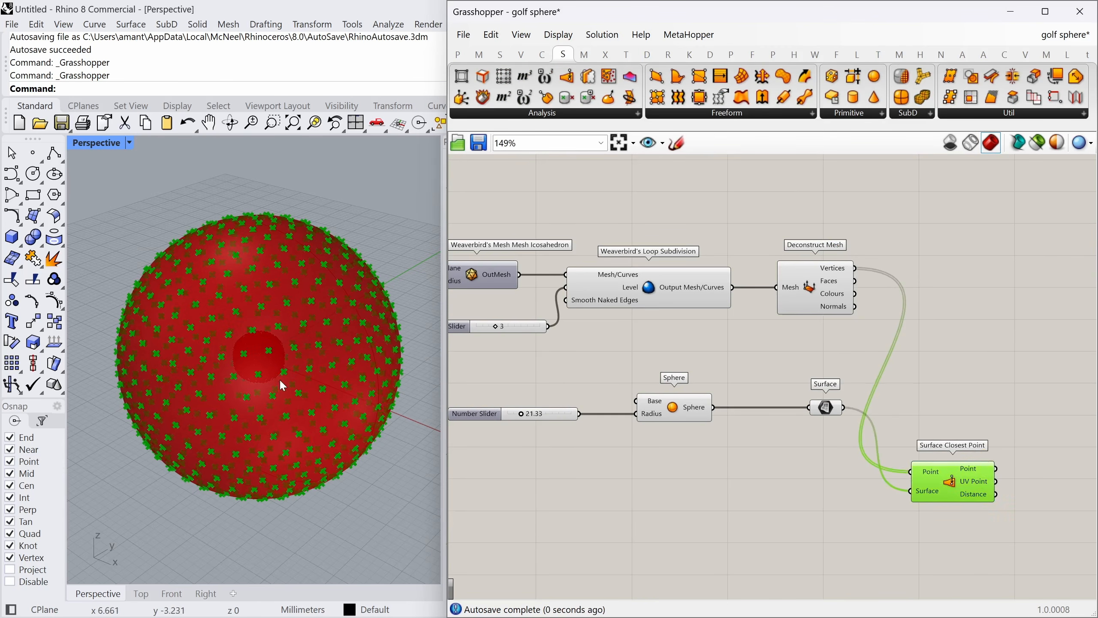
right_drag(280, 380, 304, 385)
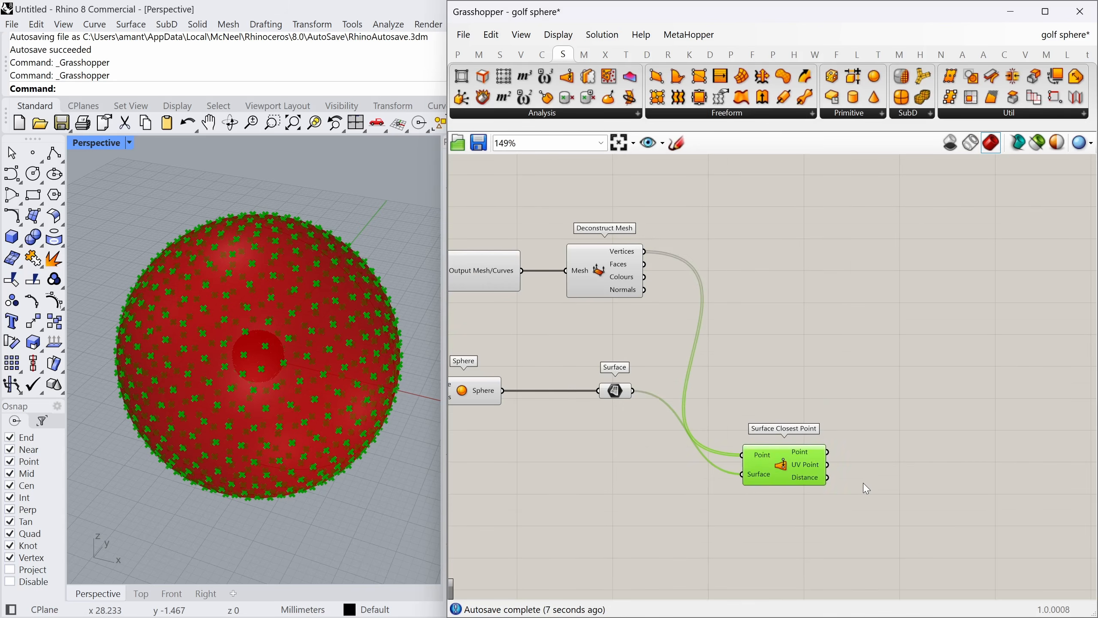
Add an Evaluate Surface component fed by the Surface parameter and the closest-point UV Point output.
double_click(866, 487)
text(eva)
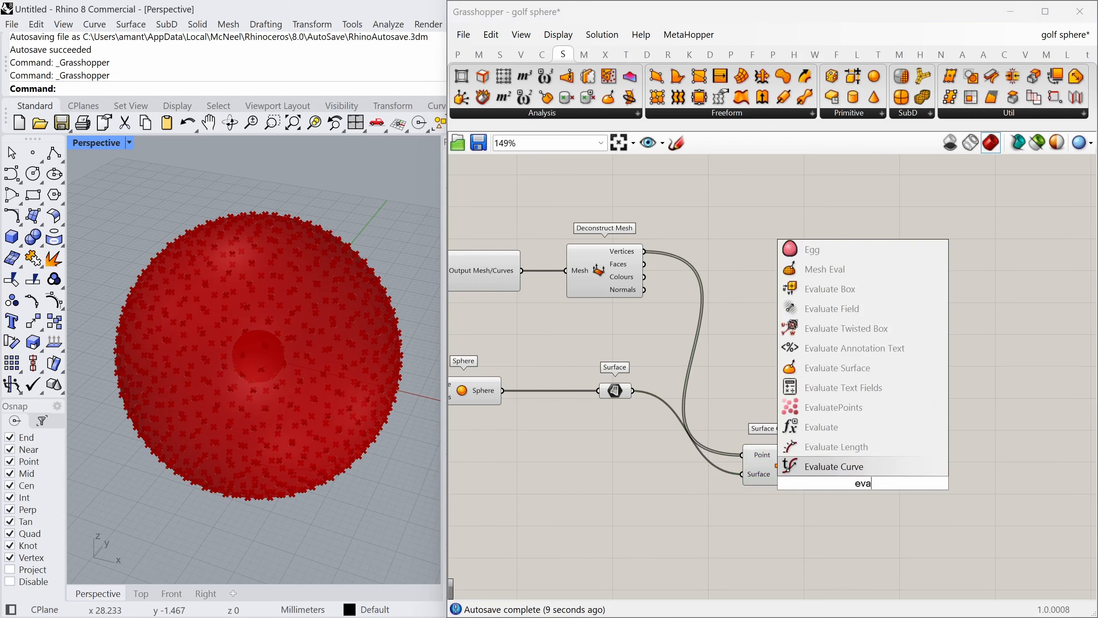
click(854, 369)
drag(863, 481, 923, 473)
drag(634, 392, 902, 460)
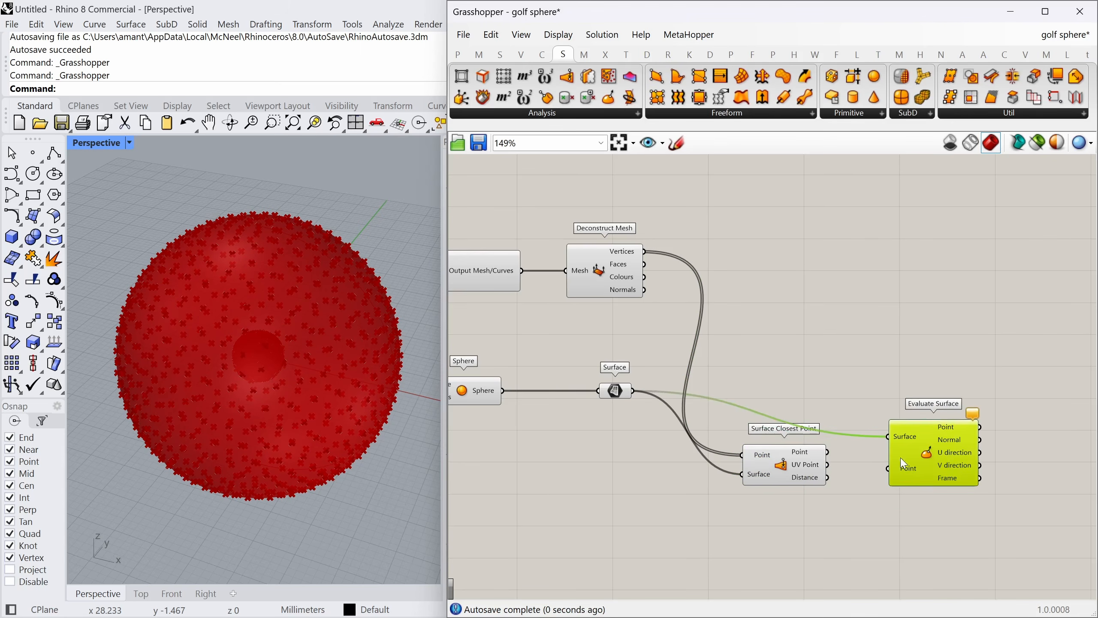
drag(826, 465, 902, 467)
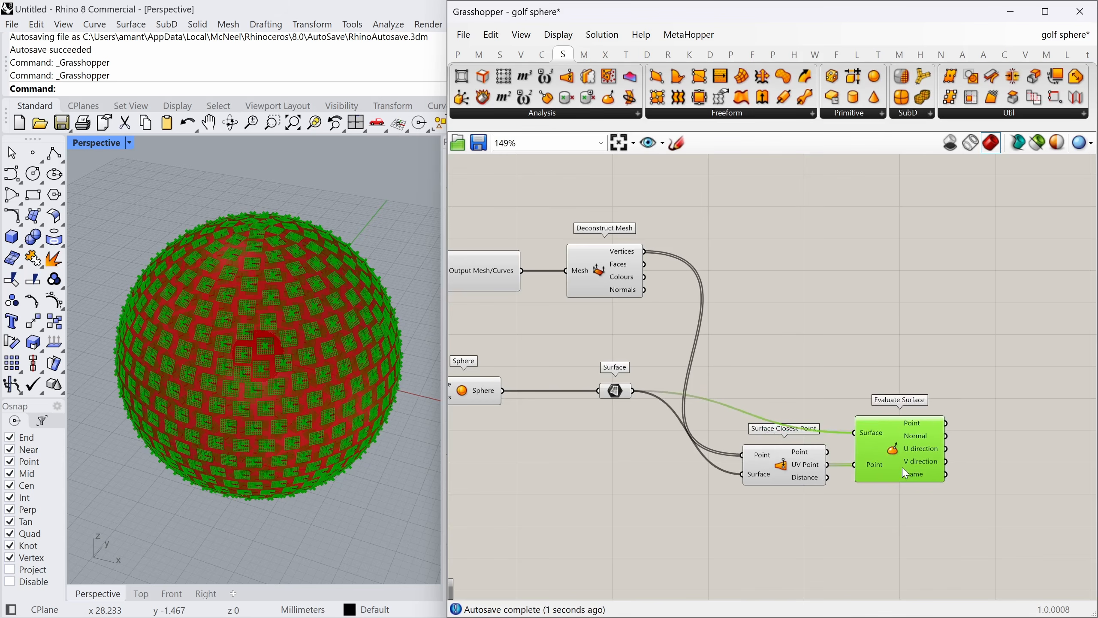
Hide the preview of the components before Evaluate Surface and set the Loop Subdivision level slider to 1.
drag(771, 509, 540, 318)
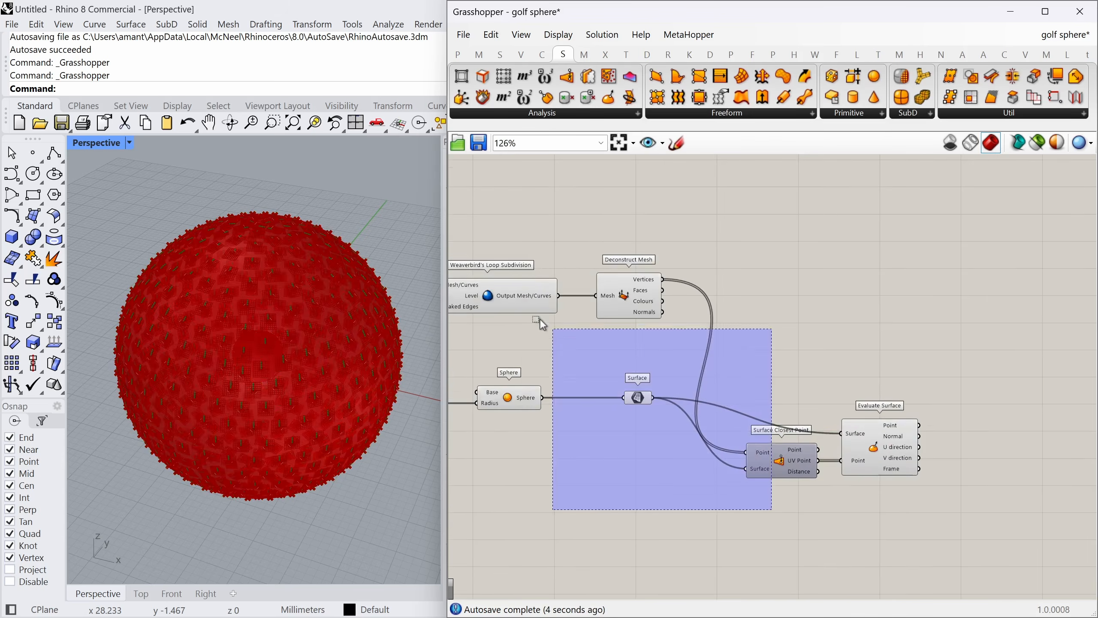
middle_click(540, 318)
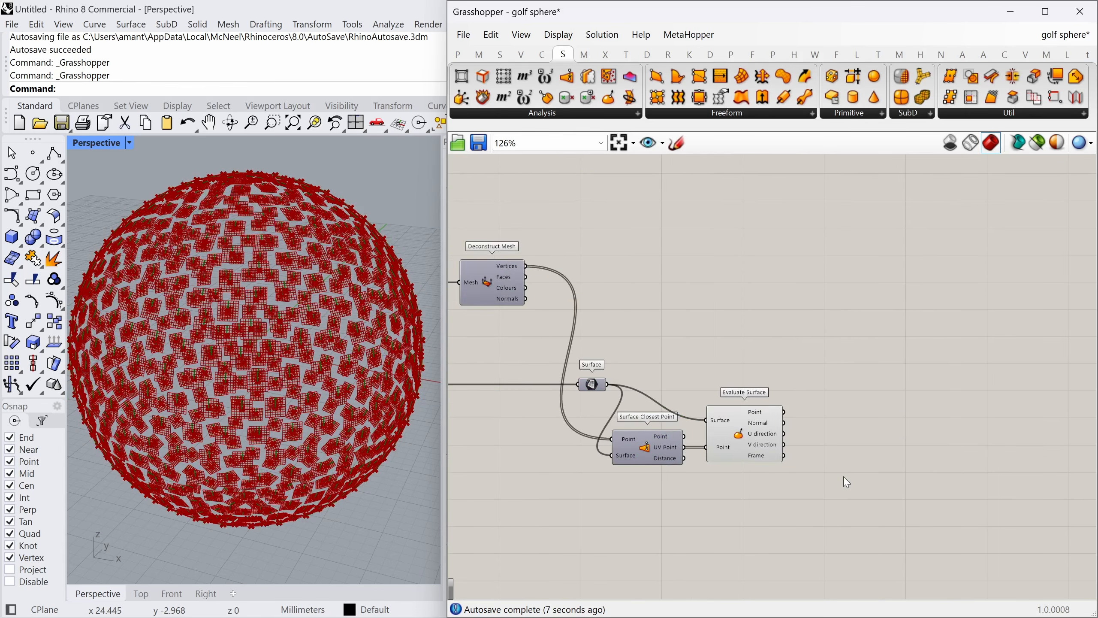
right_drag(585, 460, 773, 471)
right_drag(541, 434, 721, 440)
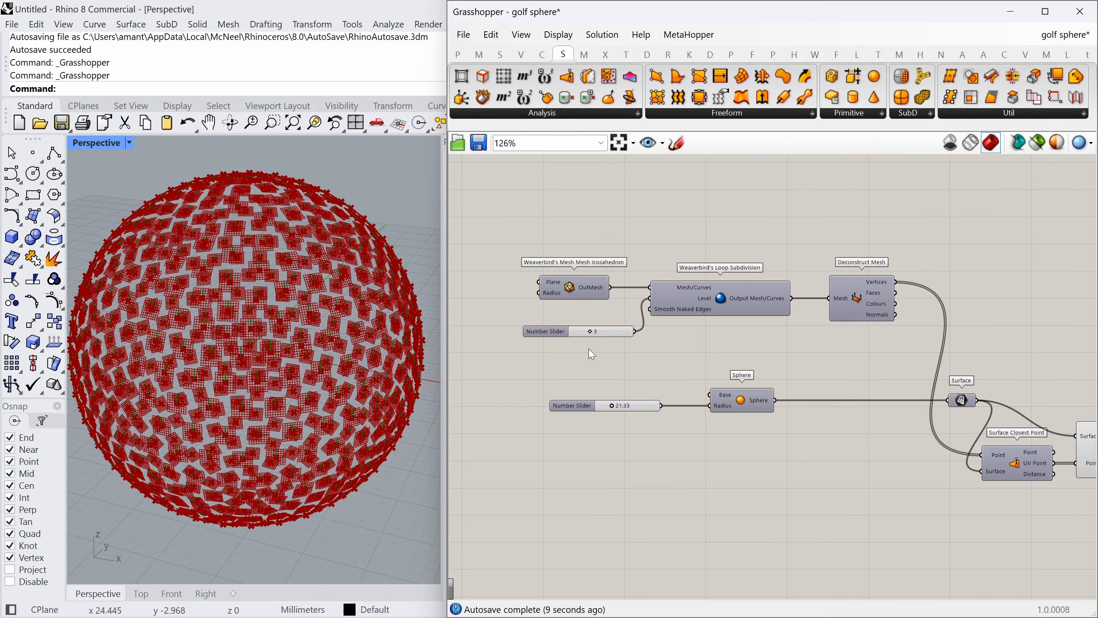
drag(593, 333, 583, 336)
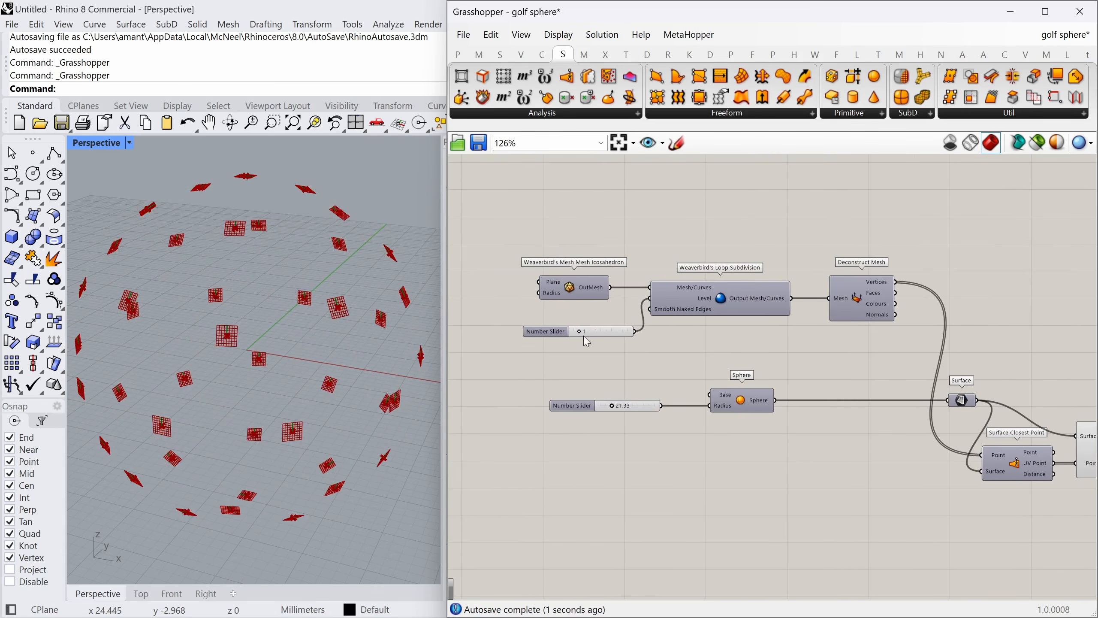
Add a second Sphere component after Evaluate Surface and connect the Frame output to its Base input.
right_drag(899, 443, 496, 412)
double_click(830, 444)
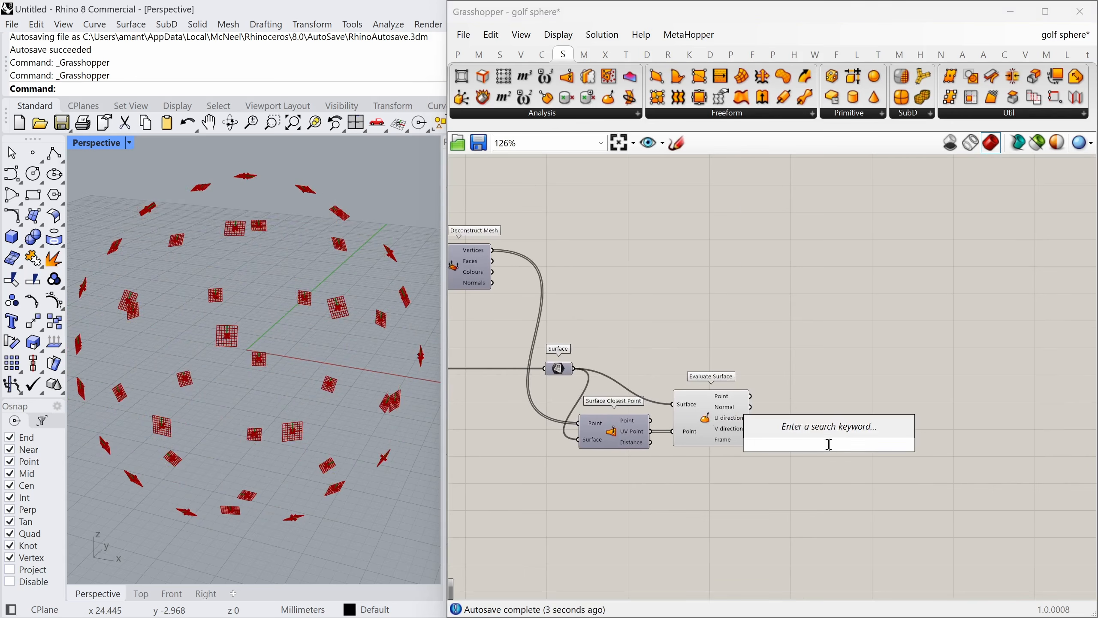
text(sphere)
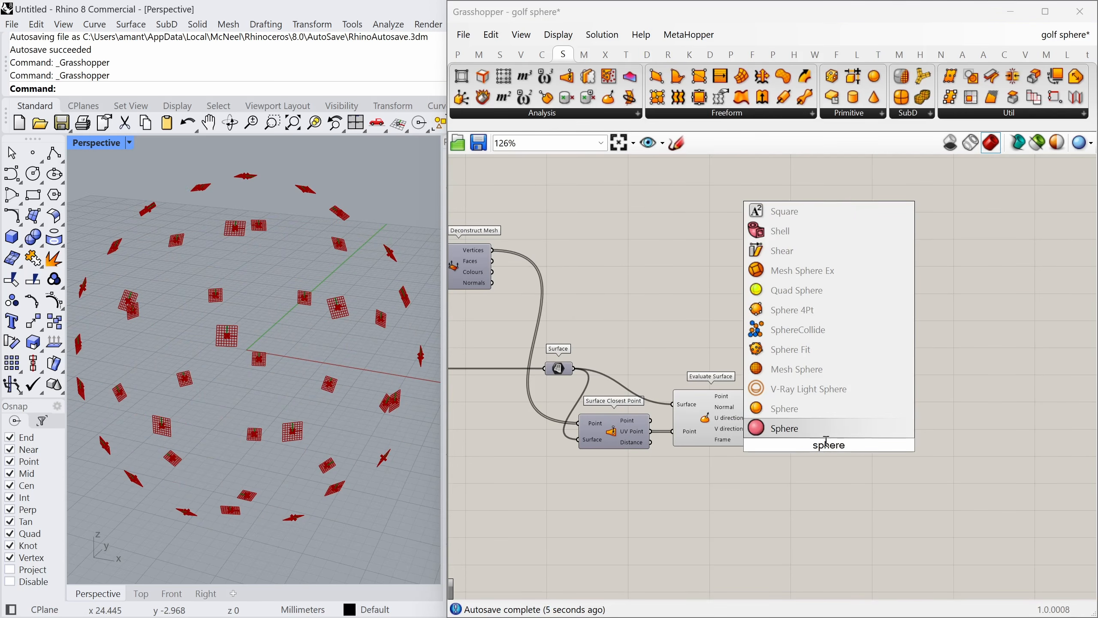
click(799, 413)
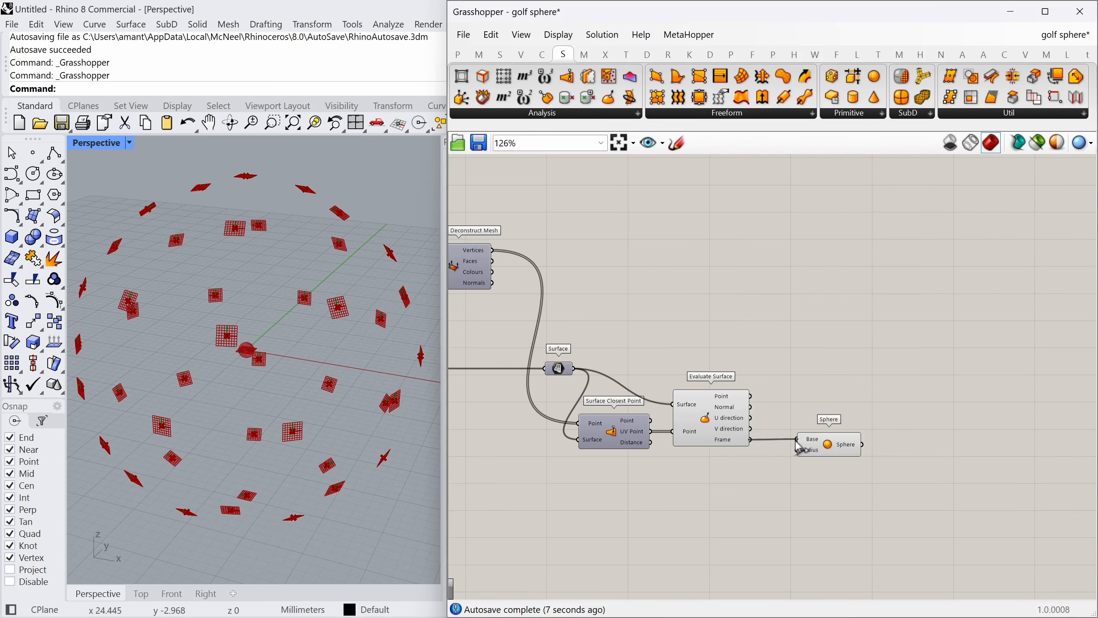
drag(833, 453, 848, 453)
click(781, 477)
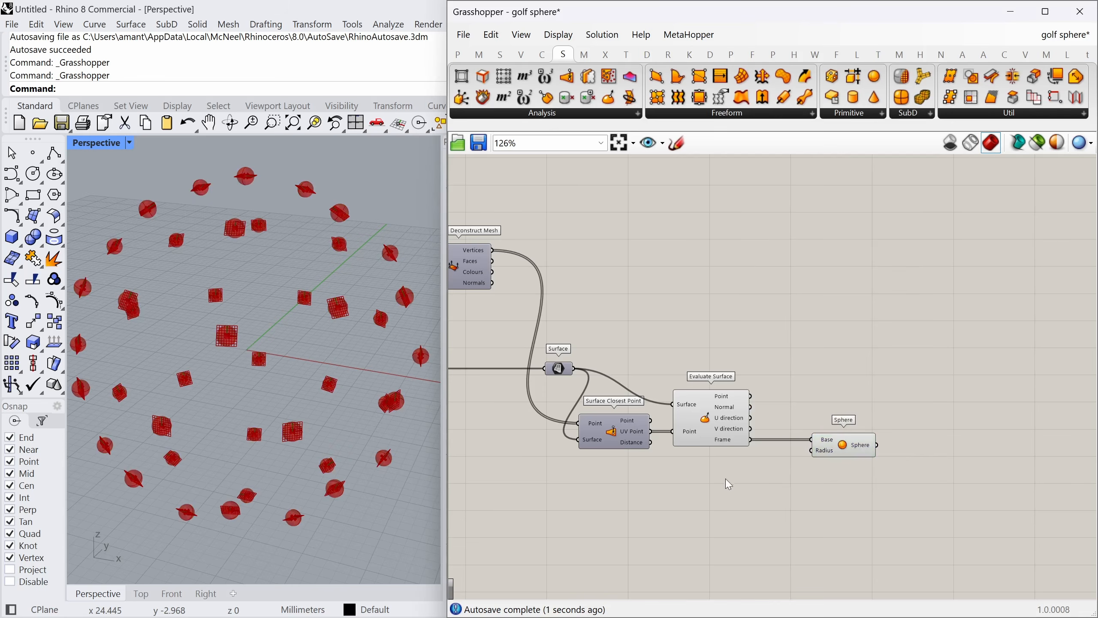
Hide the Evaluate Surface component's preview.
drag(721, 478, 635, 385)
middle_click(691, 375)
click(737, 331)
click(741, 510)
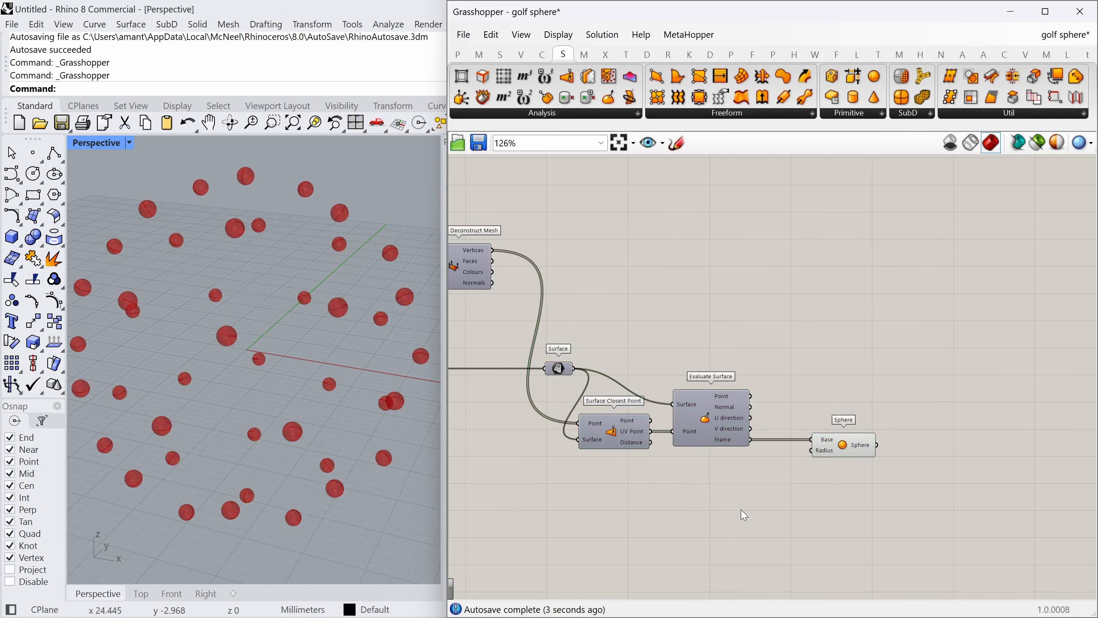
Create a number slider of 2.90 and connect it to the Radius input of the second Sphere.
double_click(741, 510)
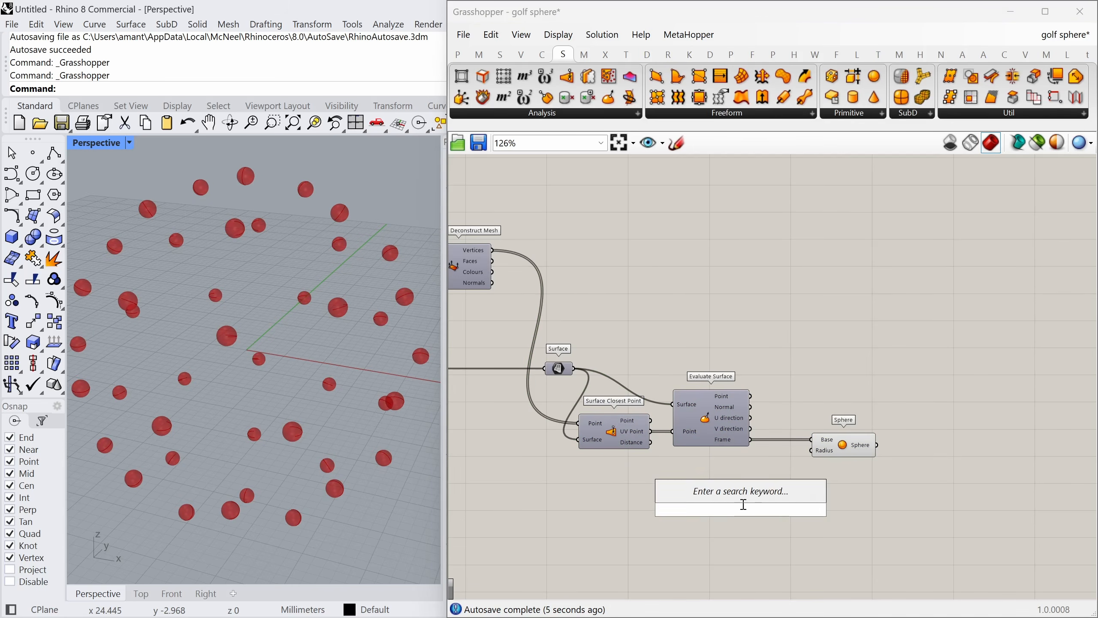
text(2.9)
key(Return)
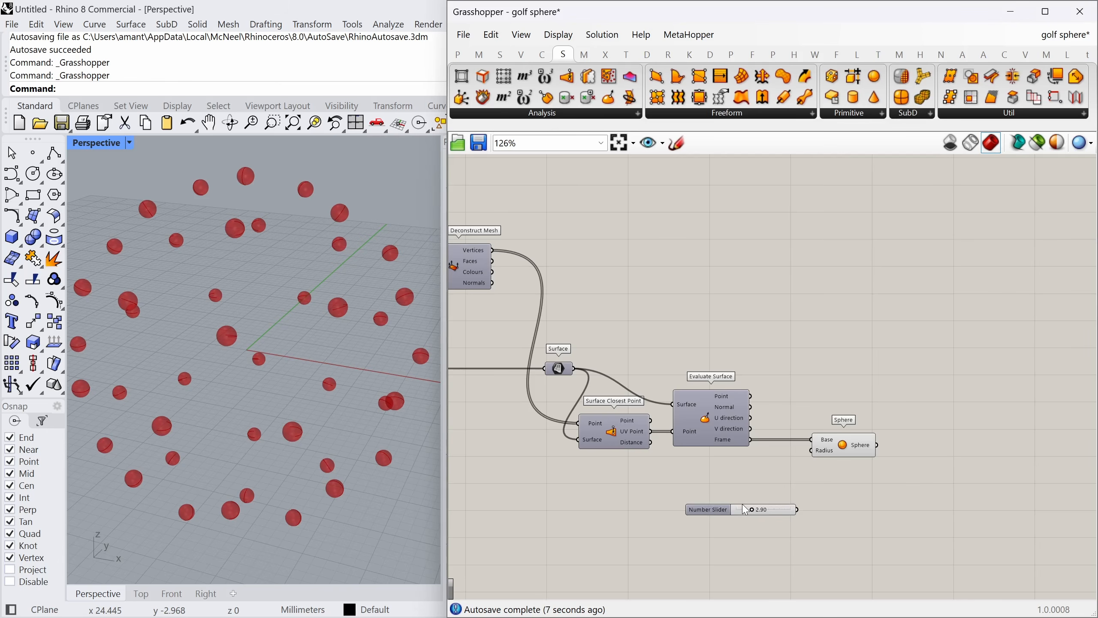
drag(808, 515, 776, 481)
click(792, 511)
scroll(826, 485, up, 2)
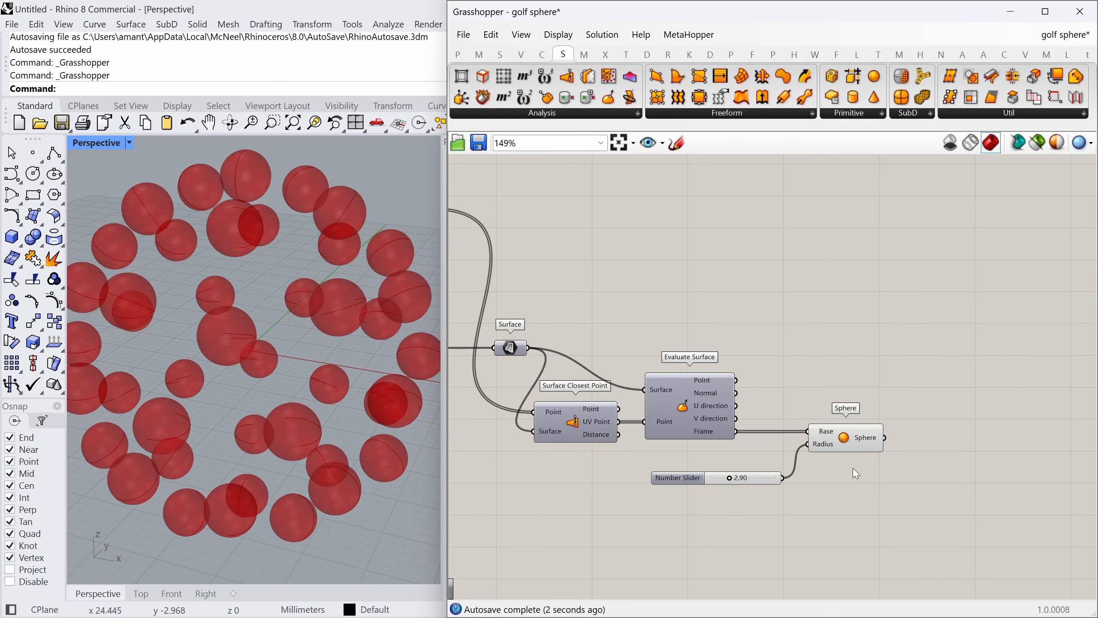
Add a Move component with the small spheres as Geometry and the surface Normal as Motion, and hide the unmoved spheres' preview.
double_click(917, 384)
text(move)
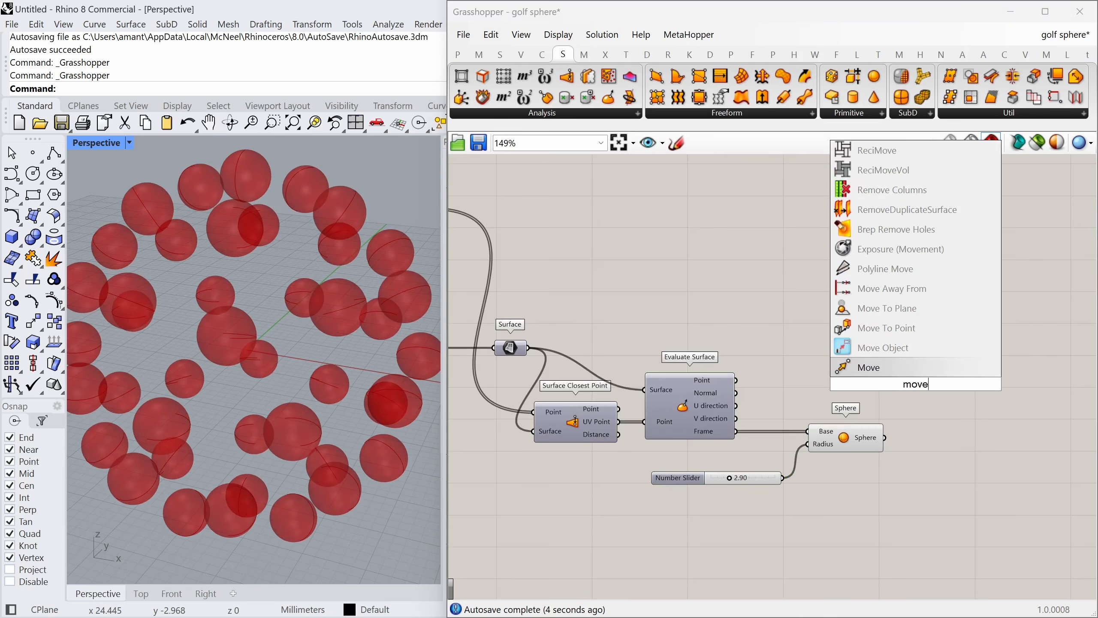
key(Return)
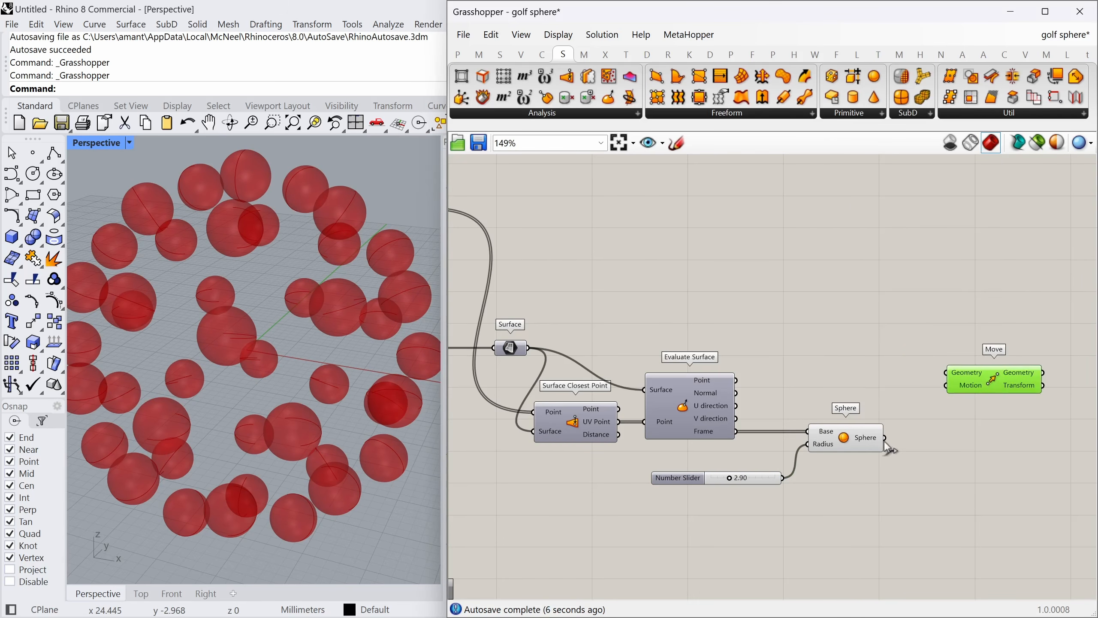
drag(937, 373, 945, 373)
drag(735, 393, 971, 394)
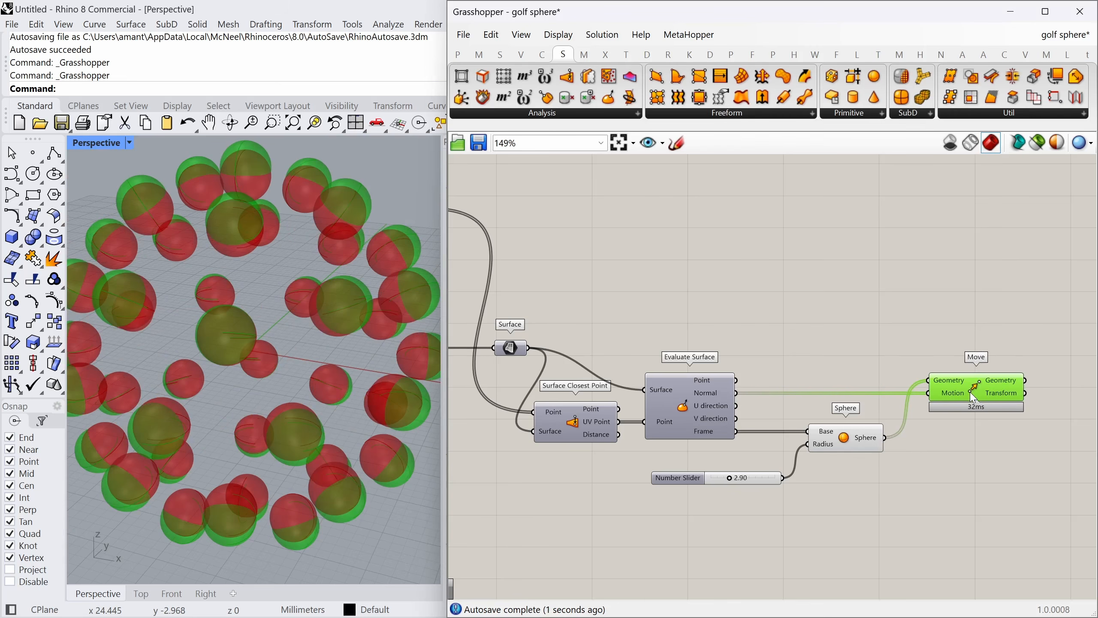
right_drag(329, 343, 333, 344)
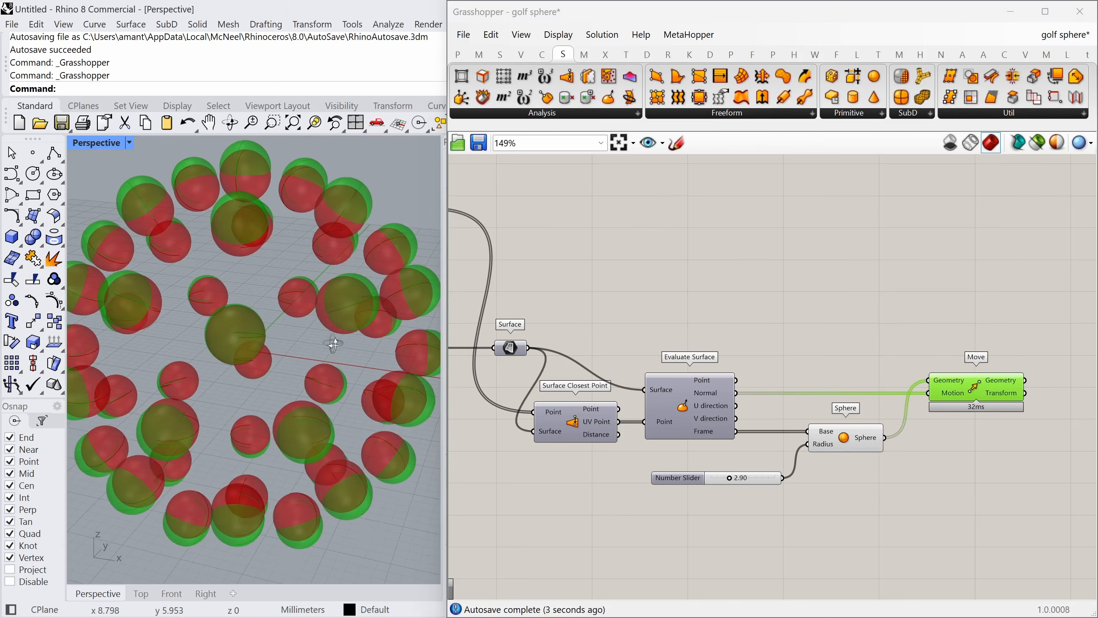
click(836, 435)
middle_click(836, 434)
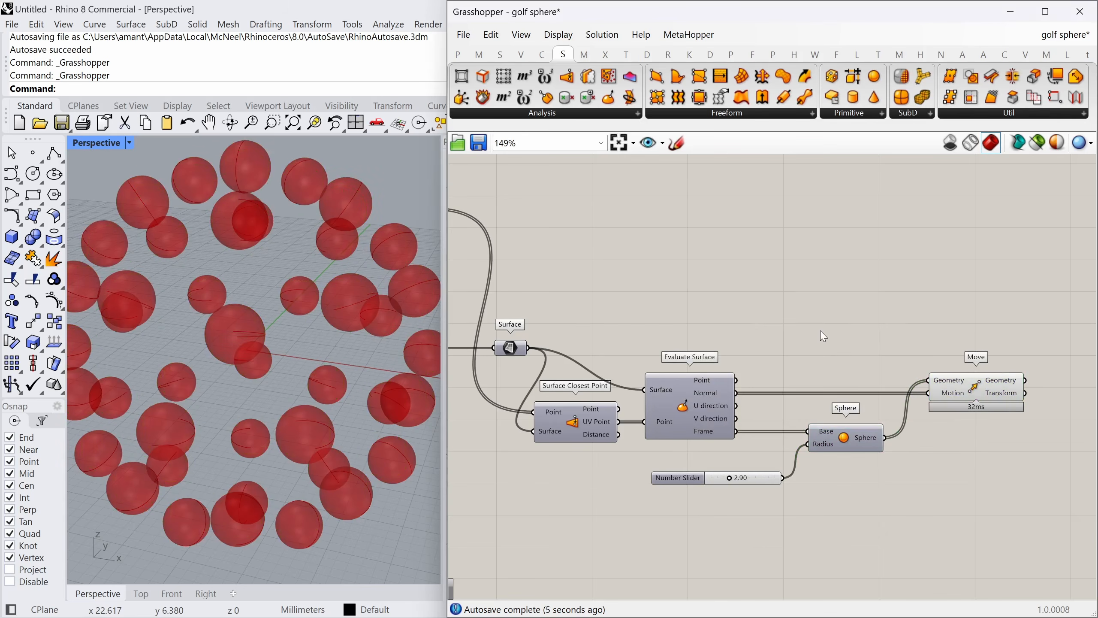
Insert a Multiplication component between the Evaluate Surface Normal output and the Move component's Motion input.
double_click(820, 330)
text(*)
key(Return)
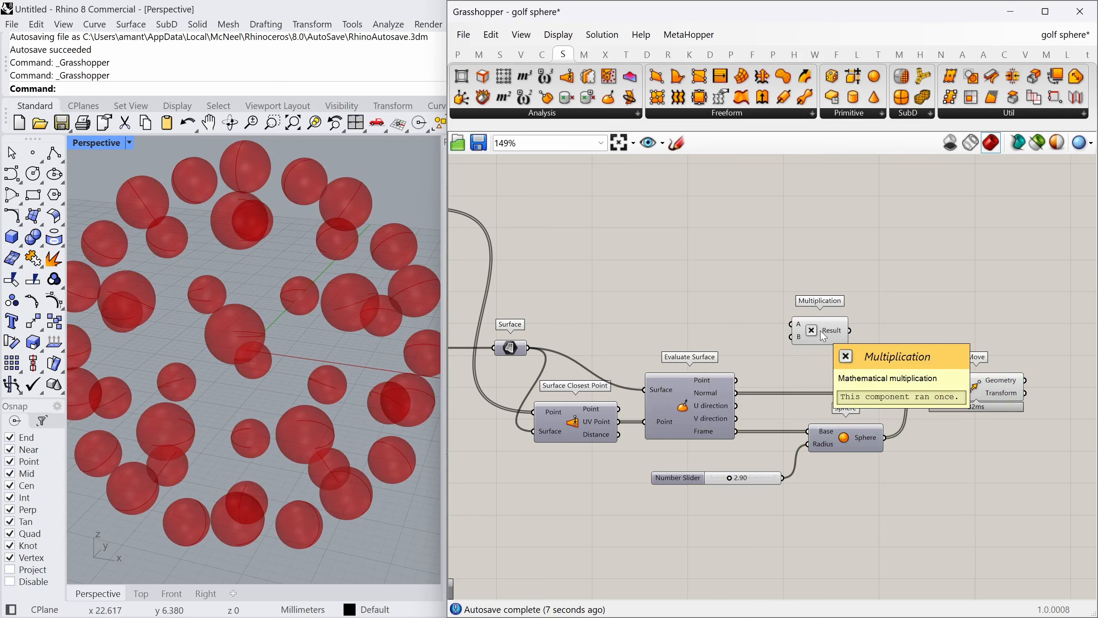
drag(821, 333, 852, 395)
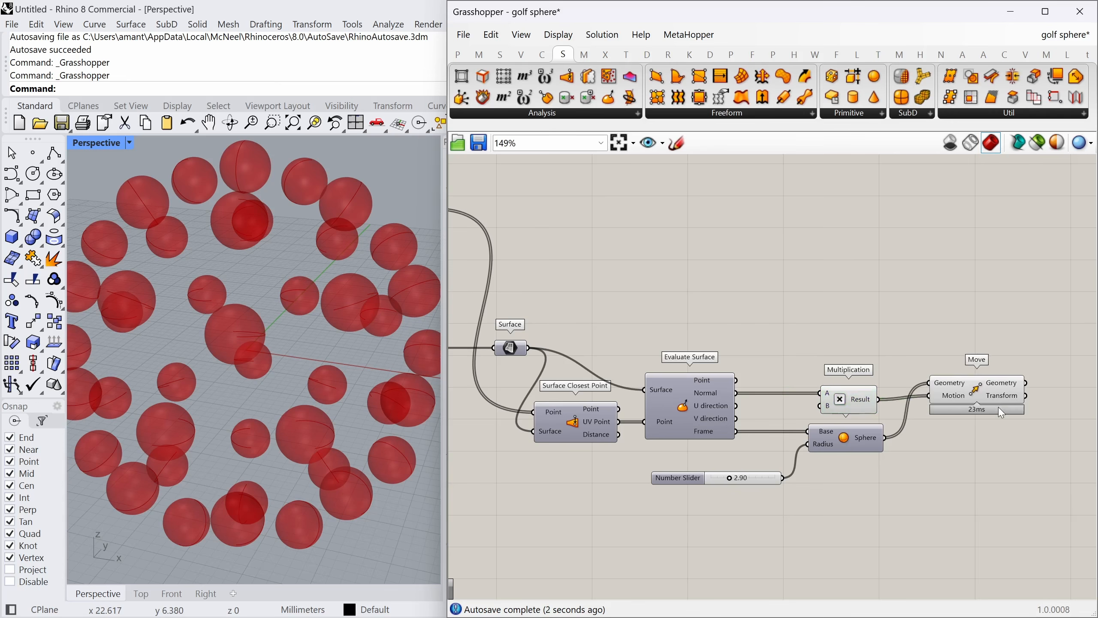
drag(999, 407, 1017, 416)
click(973, 462)
Create a number slider of 2.50, connect it to the Multiplication's B input, and arrange it above the radius slider.
drag(761, 476, 765, 498)
click(697, 461)
double_click(695, 457)
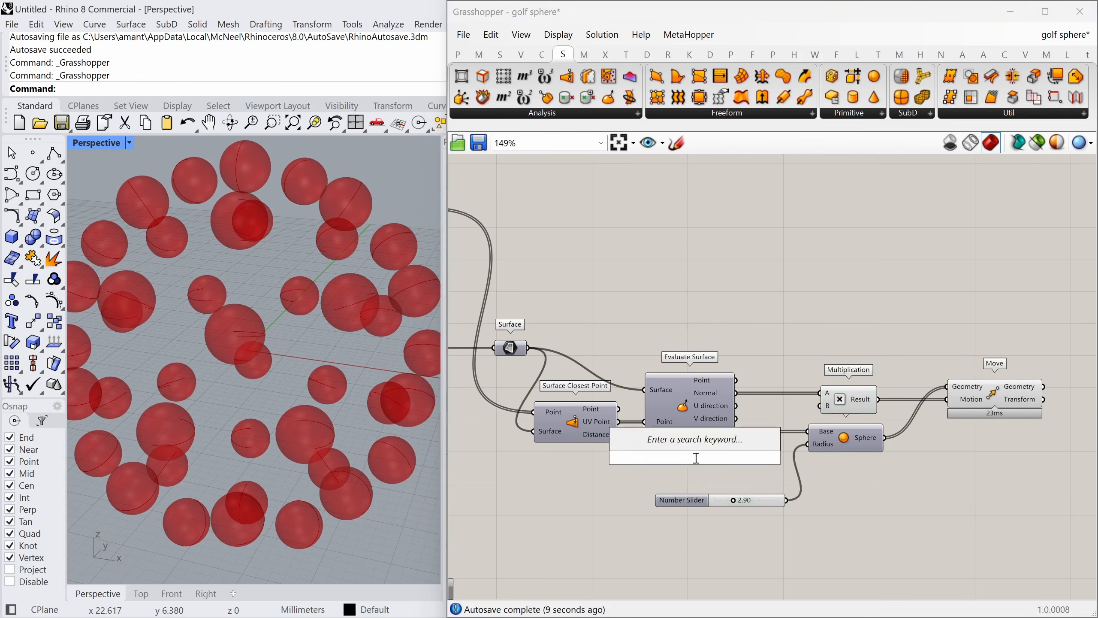
text(4)
key(Return)
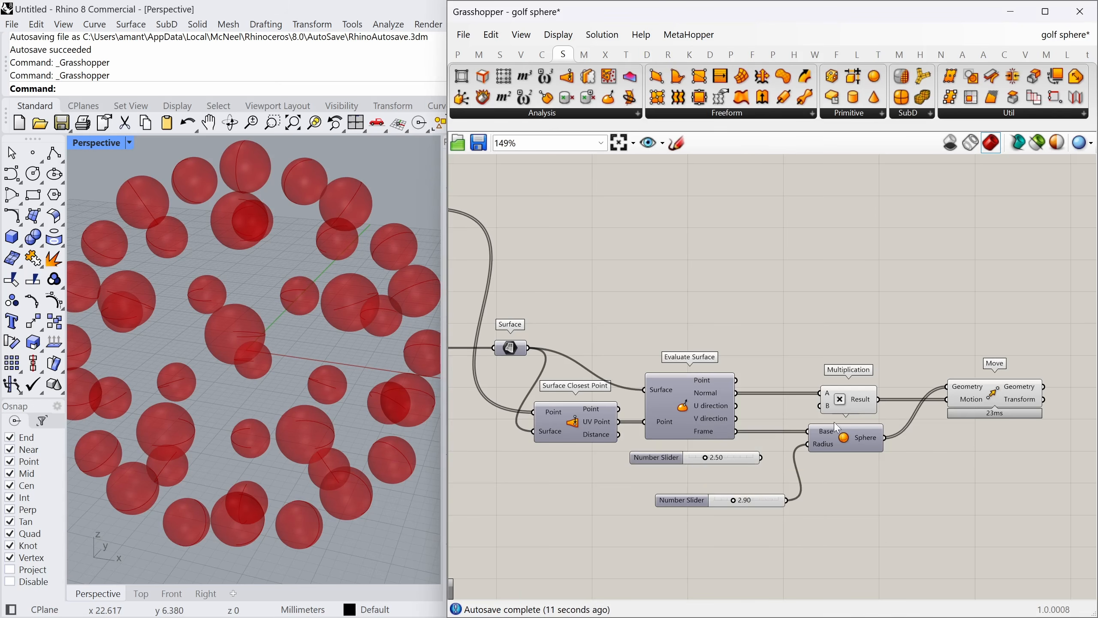
drag(819, 405, 764, 476)
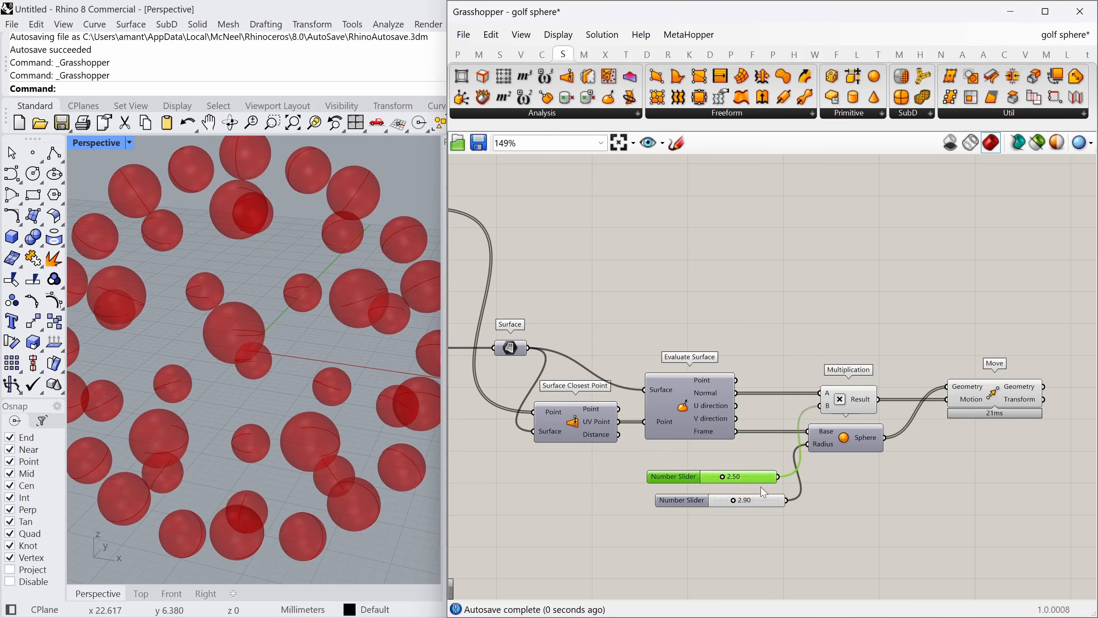
click(751, 500)
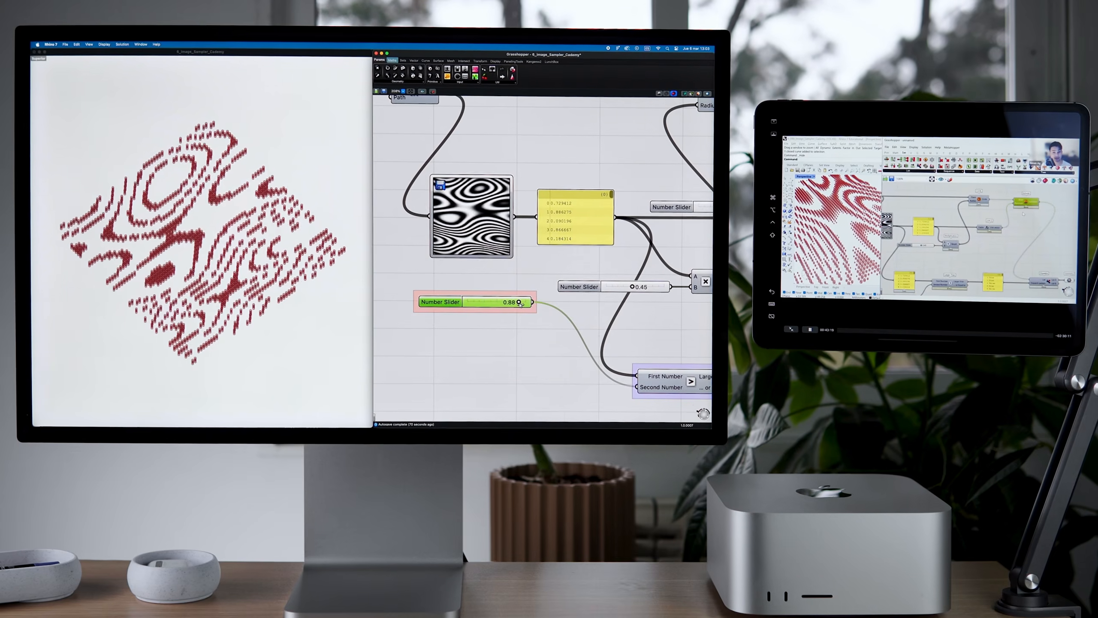
drag(518, 302, 484, 302)
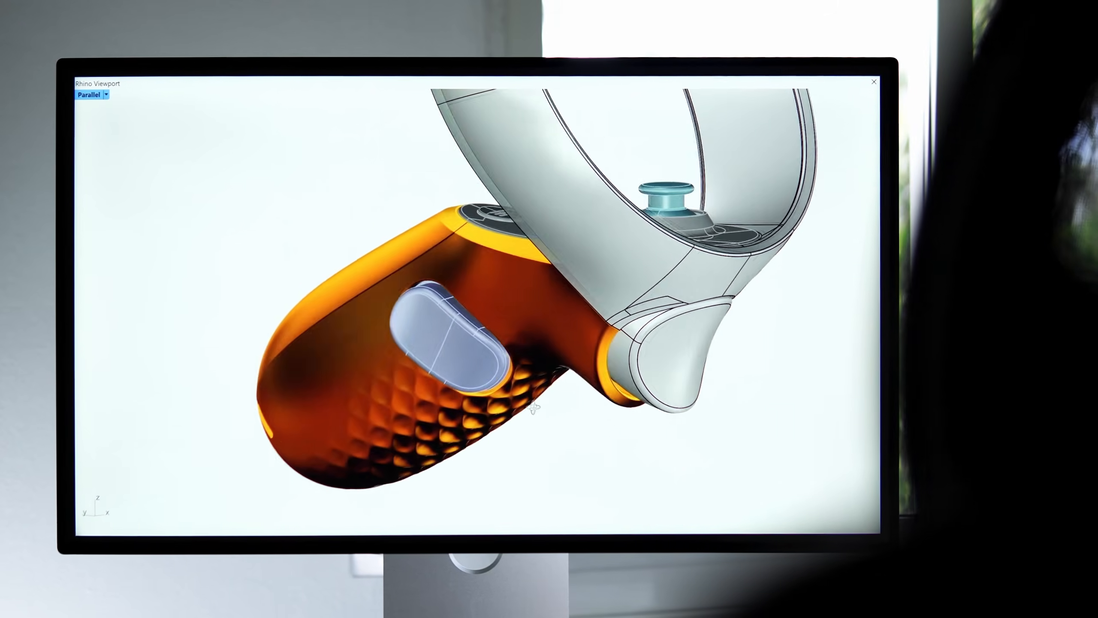
right_drag(534, 406, 605, 407)
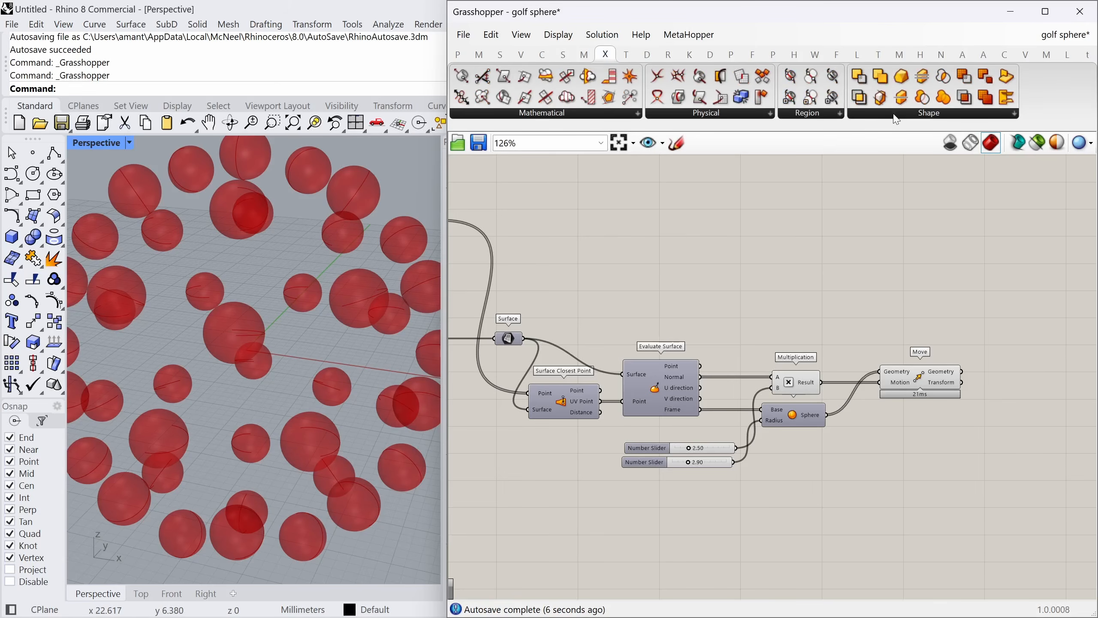
Add a Solid Difference component with the Surface as Breps A and the moved Geometry as Breps B.
click(895, 113)
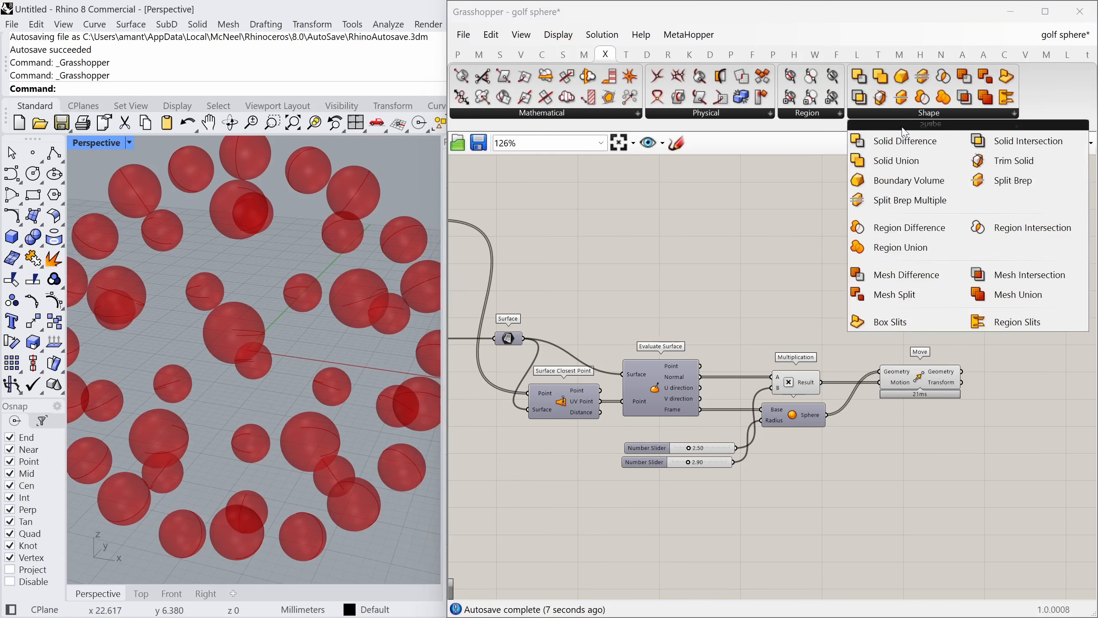
click(906, 155)
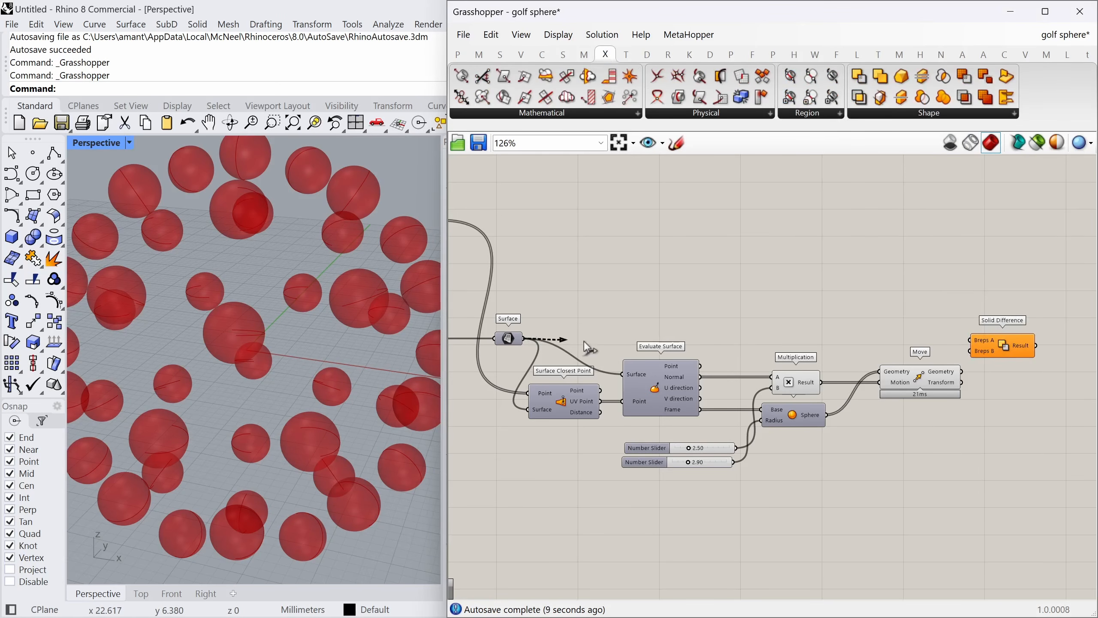
drag(588, 347, 1002, 350)
click(976, 364)
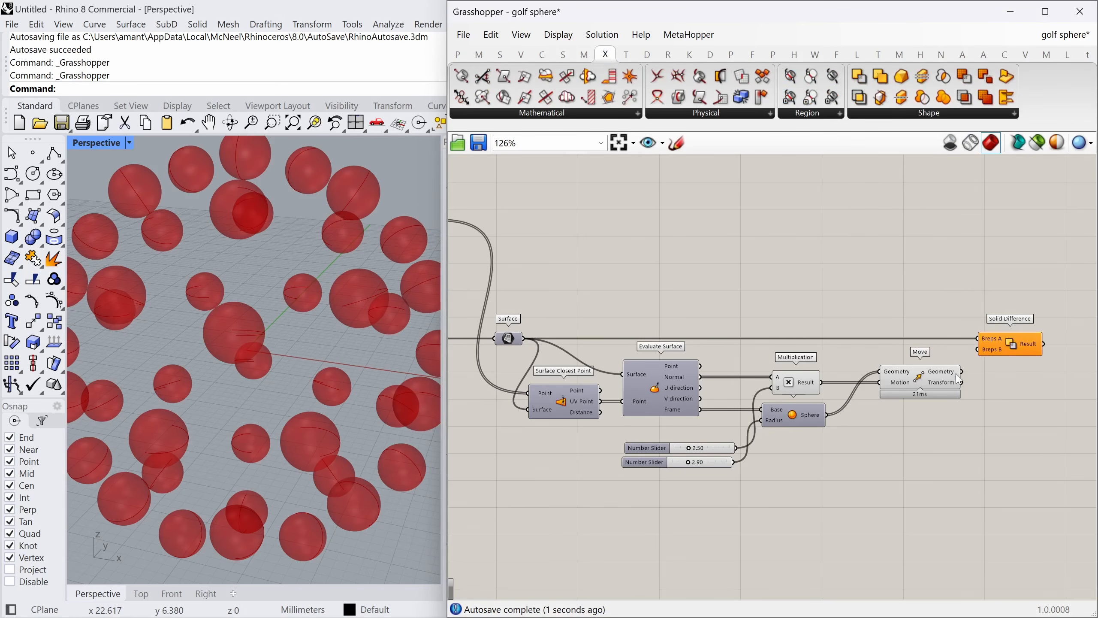
Hide the preview of all components feeding the Solid Difference and inspect the dimpled ball in the viewport.
drag(938, 515, 518, 301)
middle_click(559, 294)
click(608, 250)
click(611, 254)
right_drag(381, 329, 299, 312)
right_drag(634, 352, 789, 362)
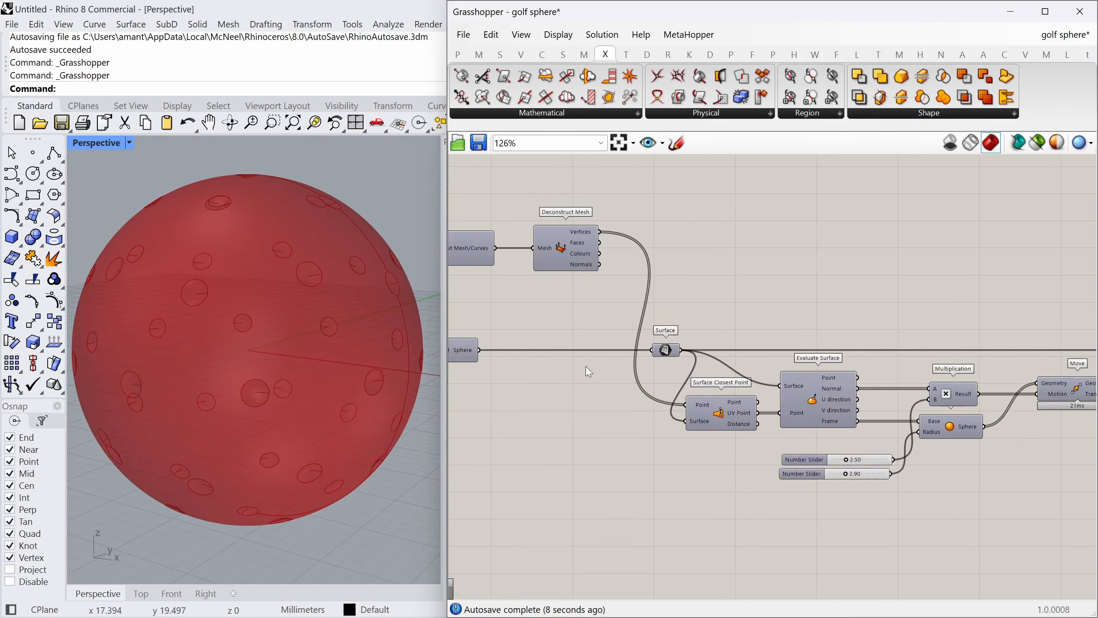
Add a Rotate component and connect the large Sphere output to its Geometry input.
right_drag(586, 366, 738, 366)
right_drag(738, 365, 823, 360)
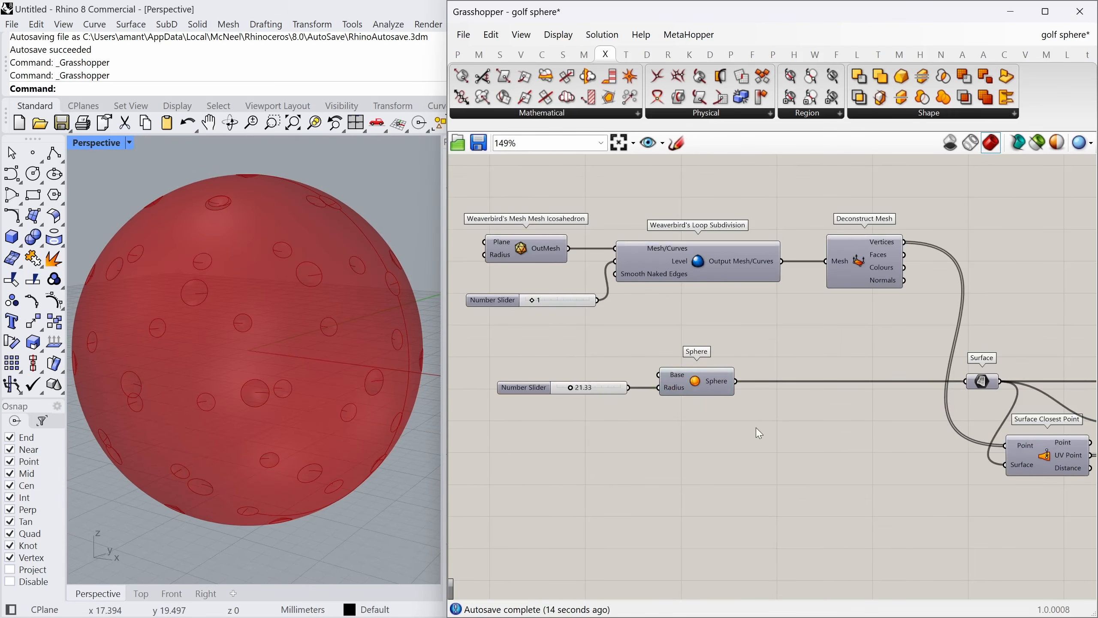
double_click(757, 429)
text(rota)
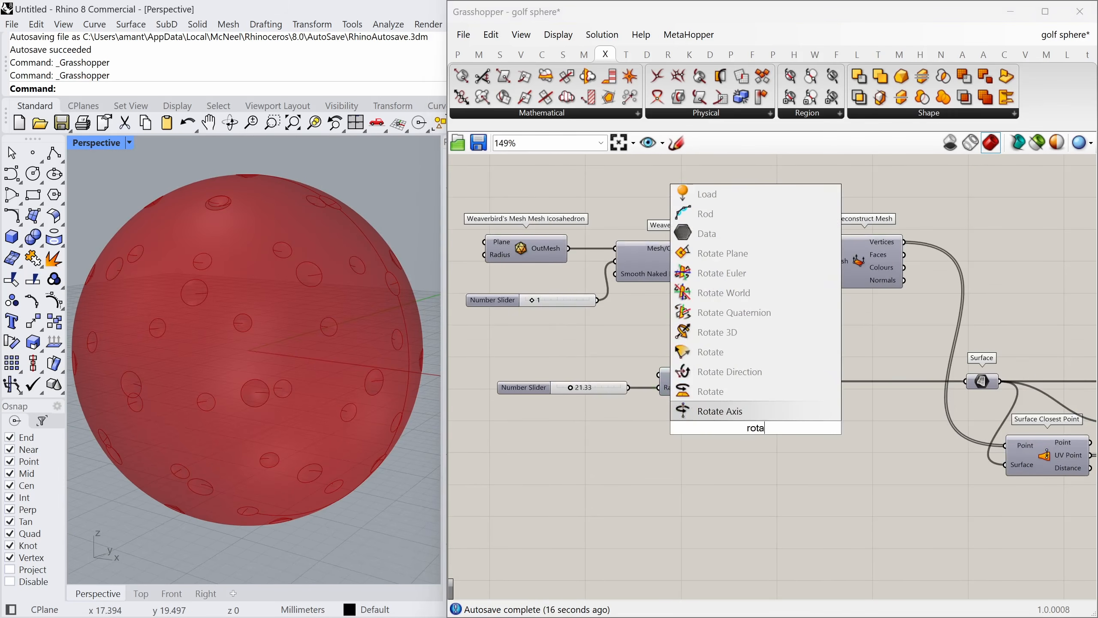
text(te)
key(Return)
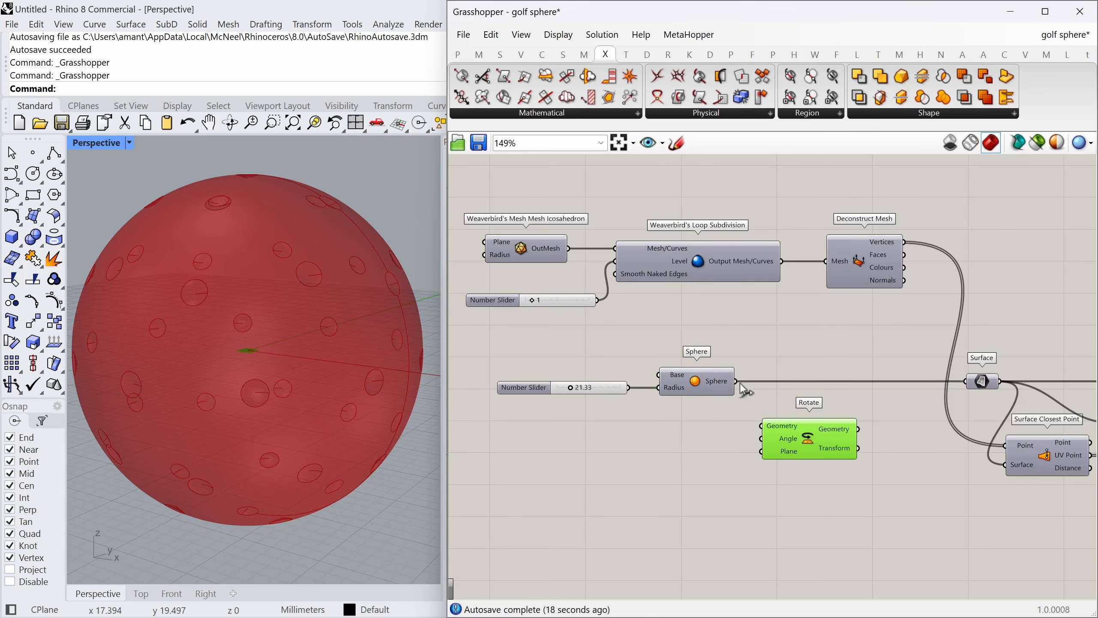
drag(735, 381, 761, 426)
click(674, 445)
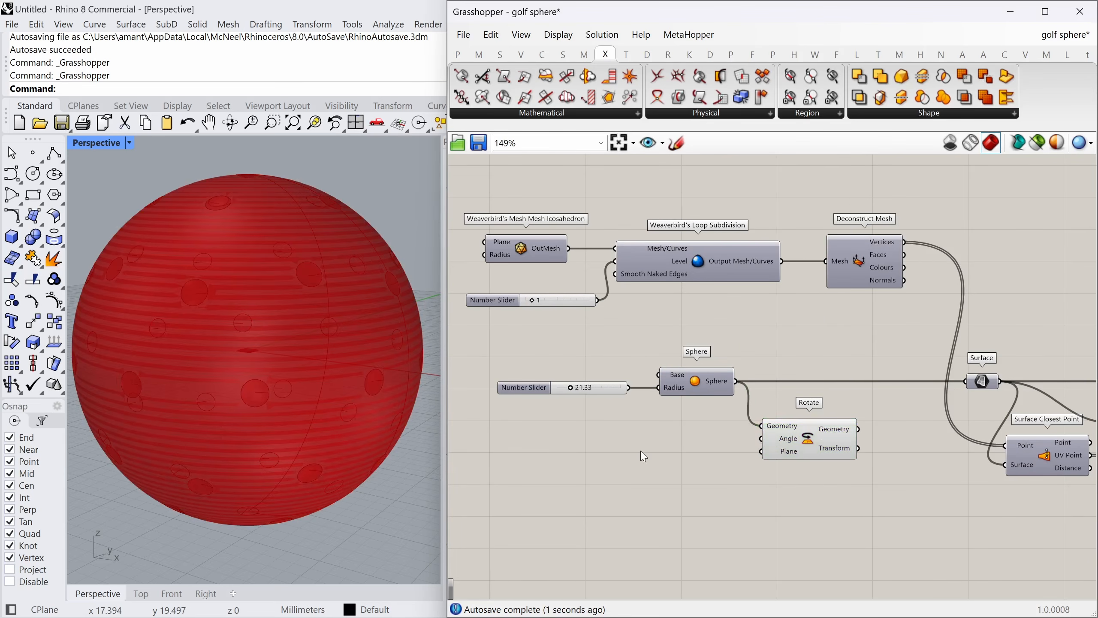
Hide the preview of the Solid Difference component at the end of the chain.
right_drag(916, 433, 765, 421)
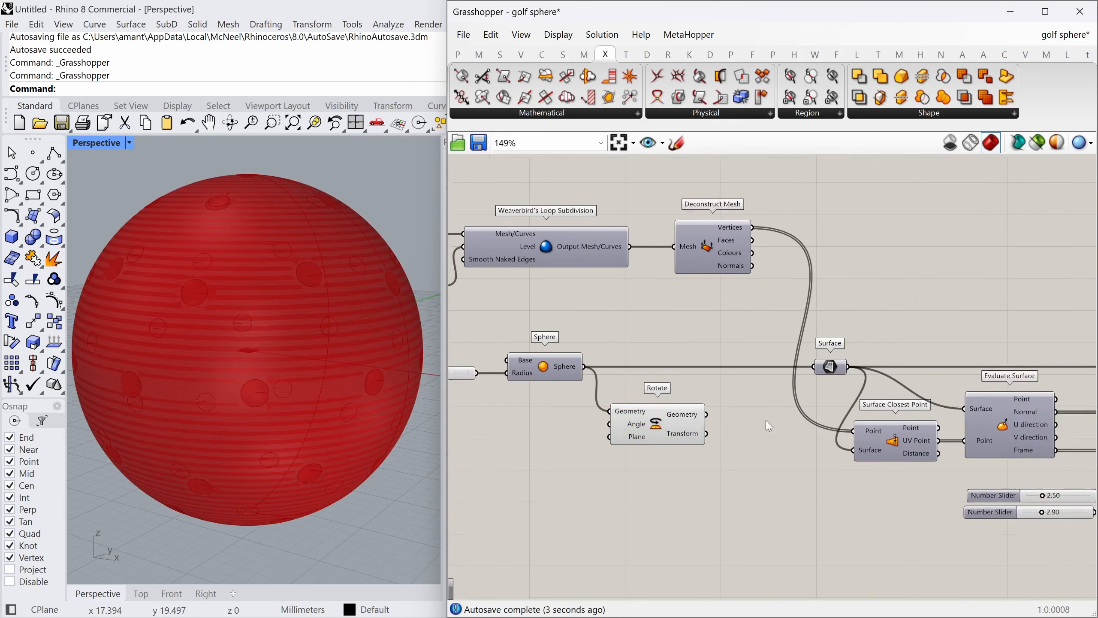
scroll(765, 421, down, 3)
right_drag(981, 407, 839, 394)
drag(1006, 340, 821, 433)
middle_click(882, 382)
click(934, 340)
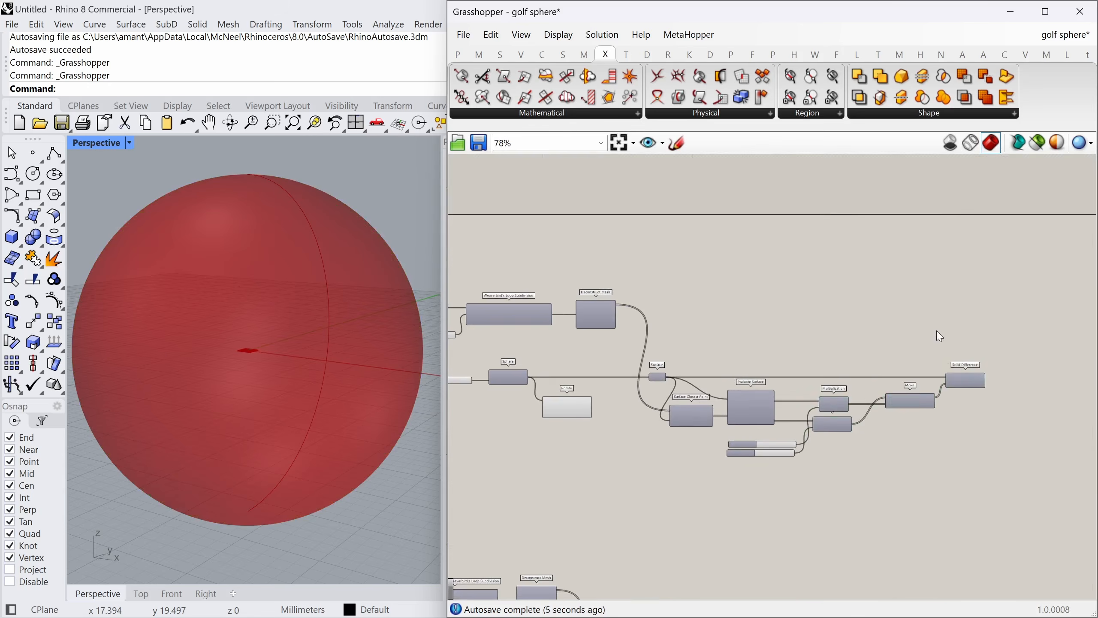
Add an XZ Plane component and connect it to the Rotate component's Plane input.
scroll(488, 390, up, 5)
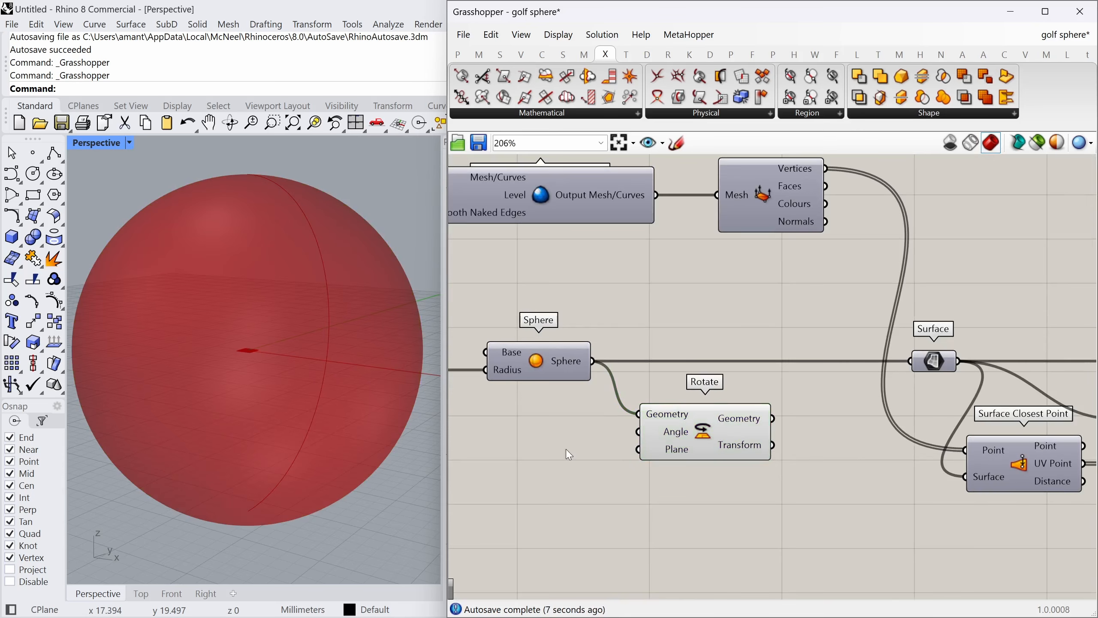
double_click(568, 452)
text(xz)
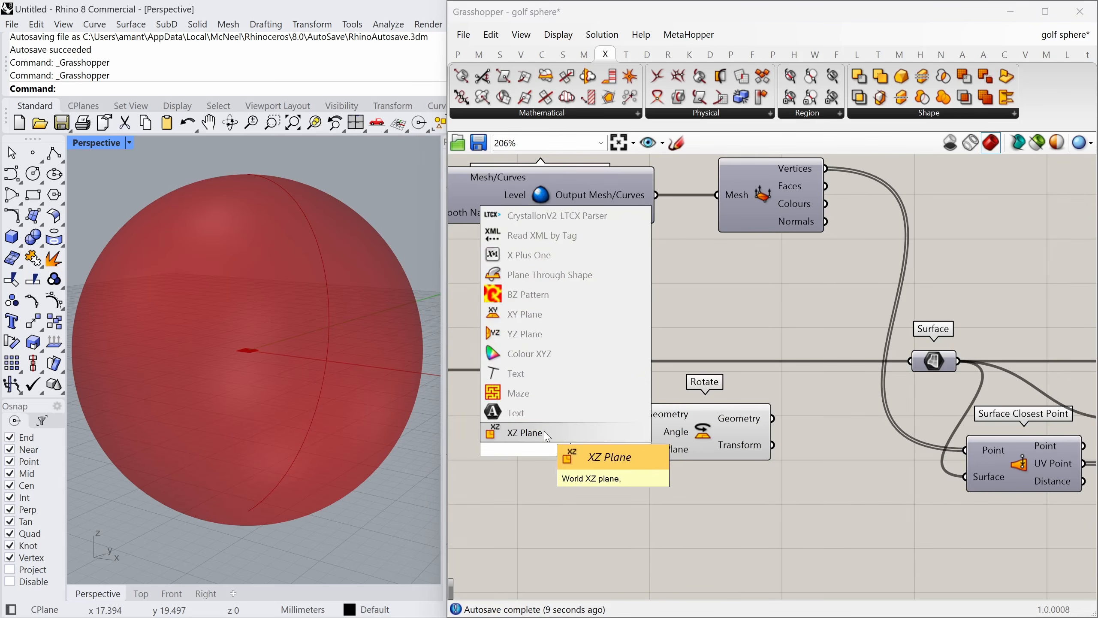
click(544, 431)
drag(591, 451, 586, 452)
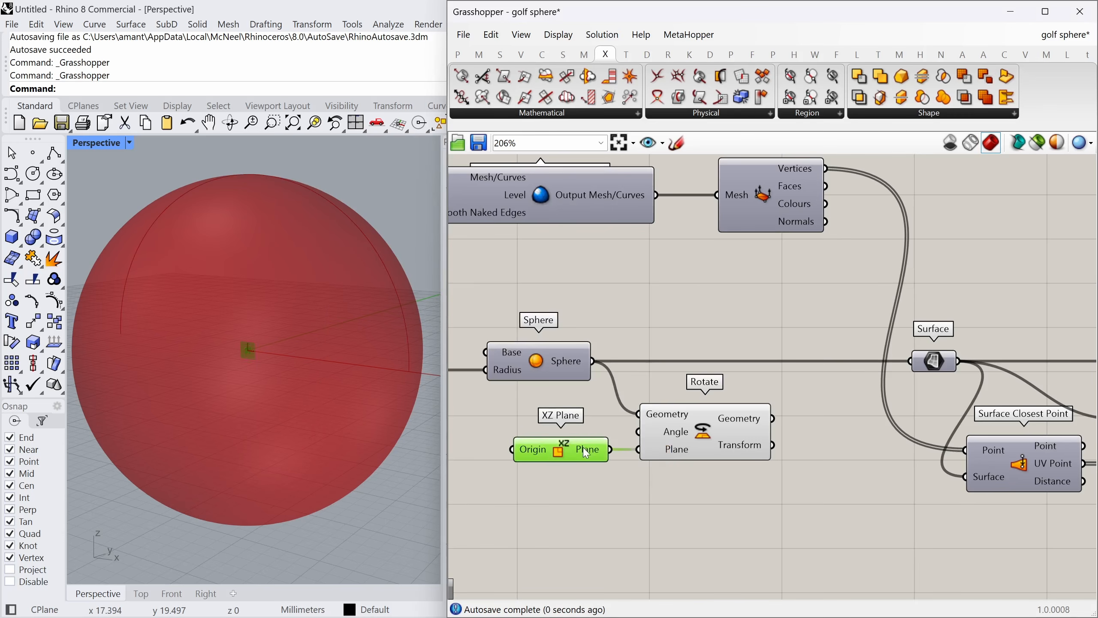
Create a number slider of 5 and connect it to the Rotate component's Angle input.
double_click(518, 413)
text(5)
key(Return)
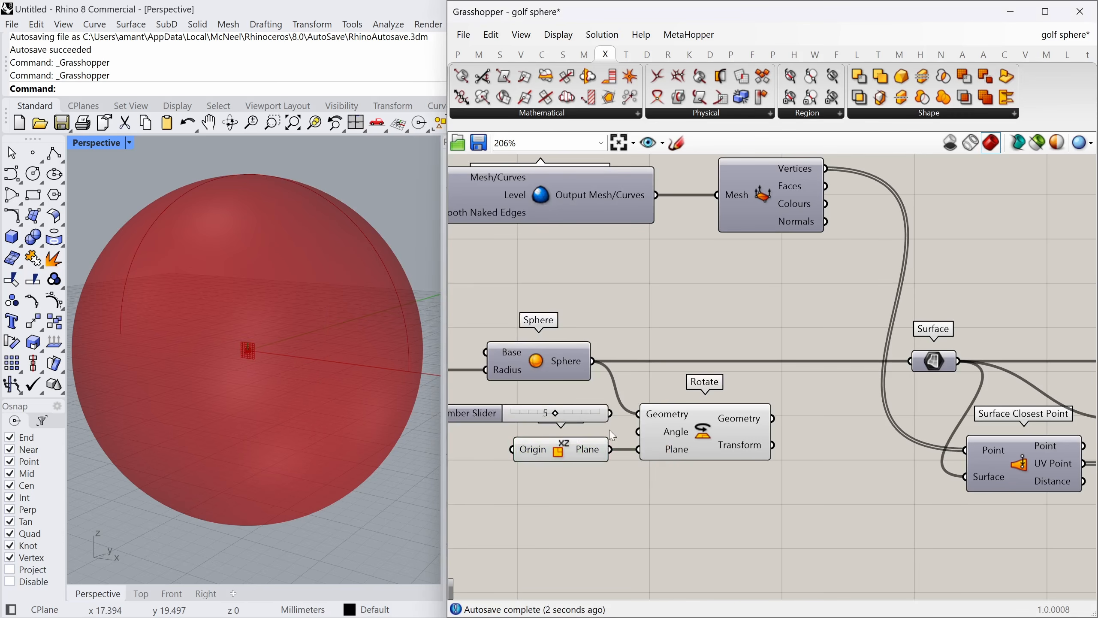
drag(621, 428, 639, 431)
drag(586, 418, 544, 418)
Connect the rotated Geometry to the Surface component and place Rotate in line between Sphere and Surface.
scroll(367, 333, up, 5)
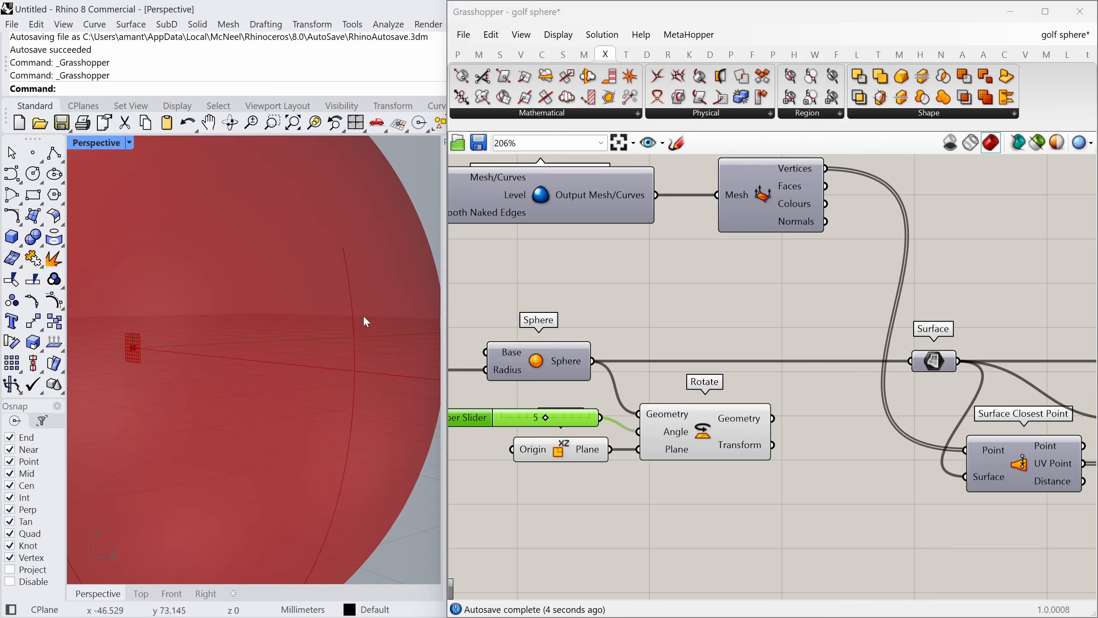
scroll(742, 439, down, 3)
drag(719, 443, 734, 405)
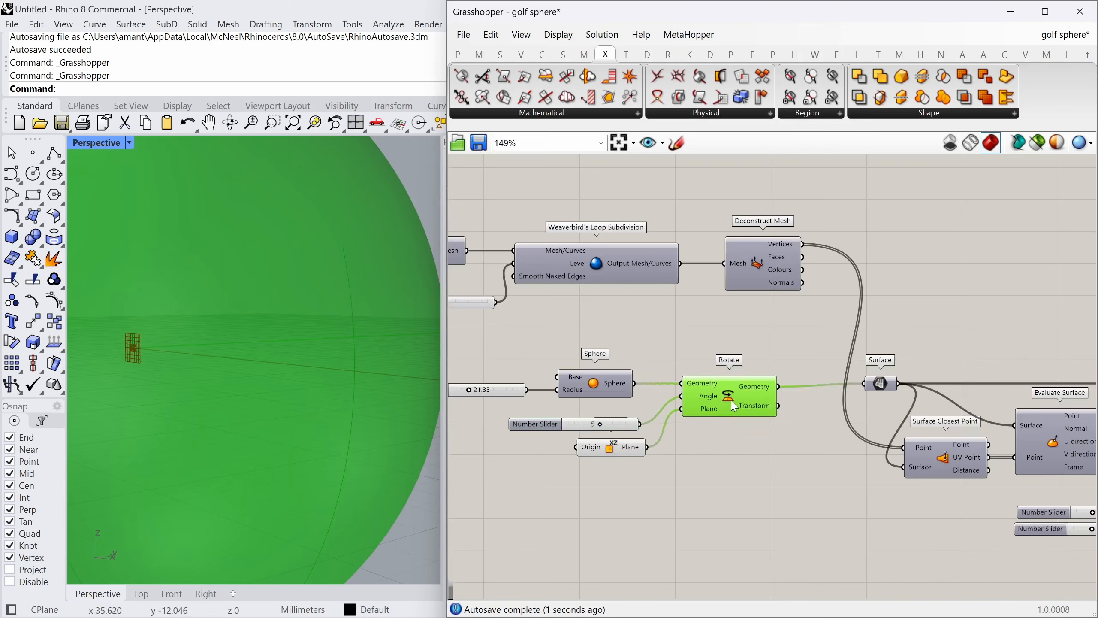
click(721, 436)
Align the Sphere, its radius slider, the angle slider and the XZ Plane neatly in front of the Rotate component.
drag(608, 377, 608, 370)
drag(733, 399, 733, 396)
drag(609, 370, 610, 374)
drag(504, 390, 507, 387)
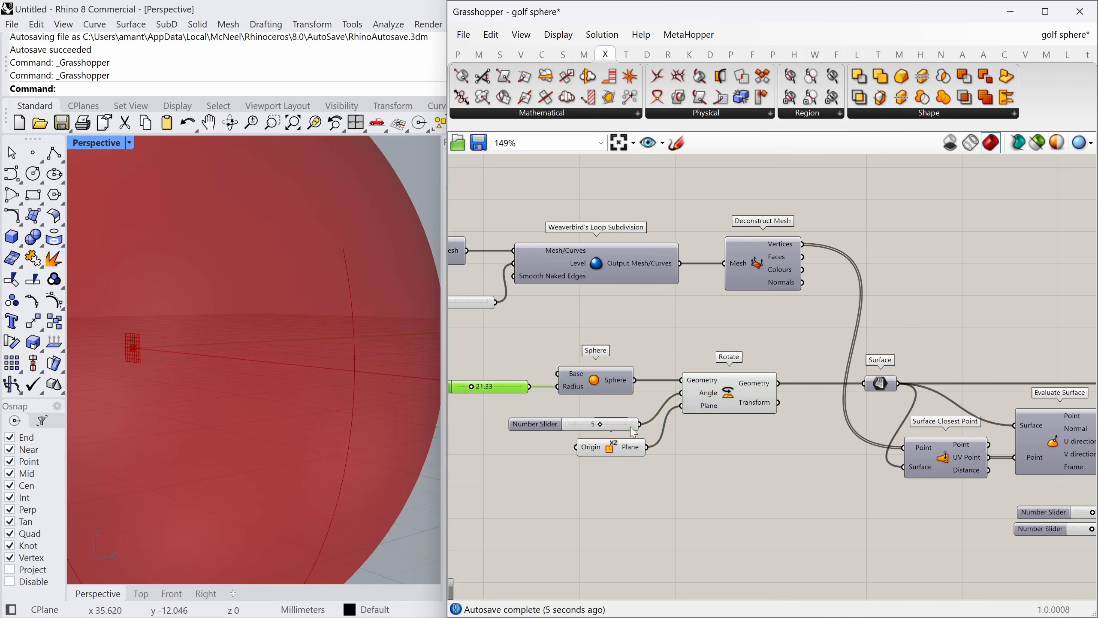
drag(630, 427, 634, 410)
drag(624, 449, 601, 376)
click(658, 407)
click(674, 396)
Hide the preview of the Rotate component.
scroll(686, 394, down, 2)
right_drag(824, 413, 684, 398)
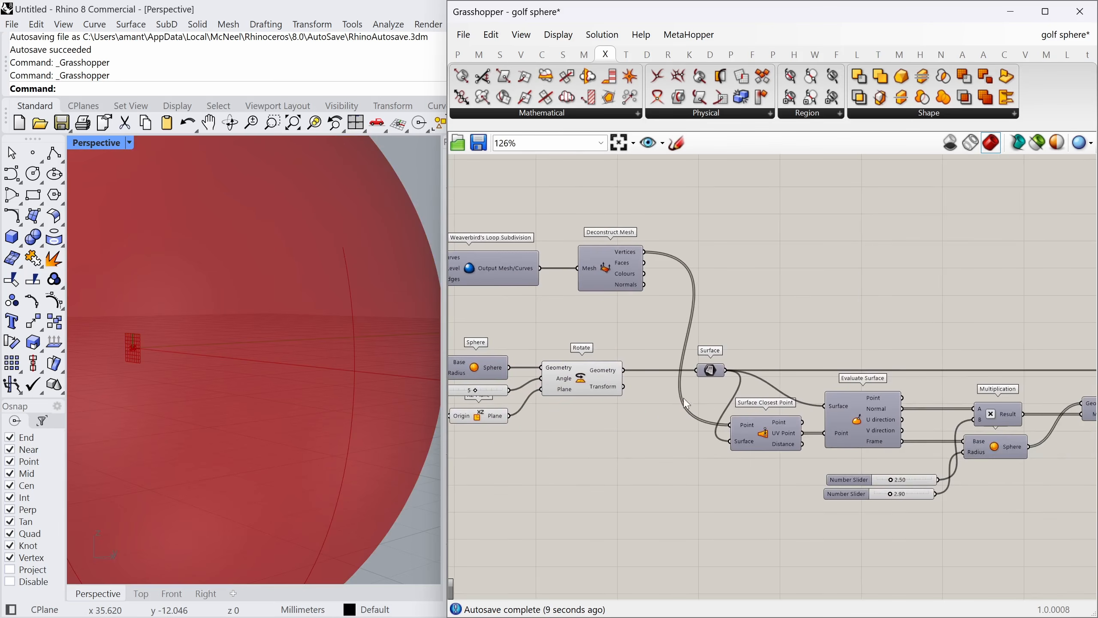
click(595, 363)
middle_click(596, 363)
click(642, 319)
Turn the Solid Difference preview back on and inspect the dimpled ball in the viewport.
right_drag(892, 368, 580, 350)
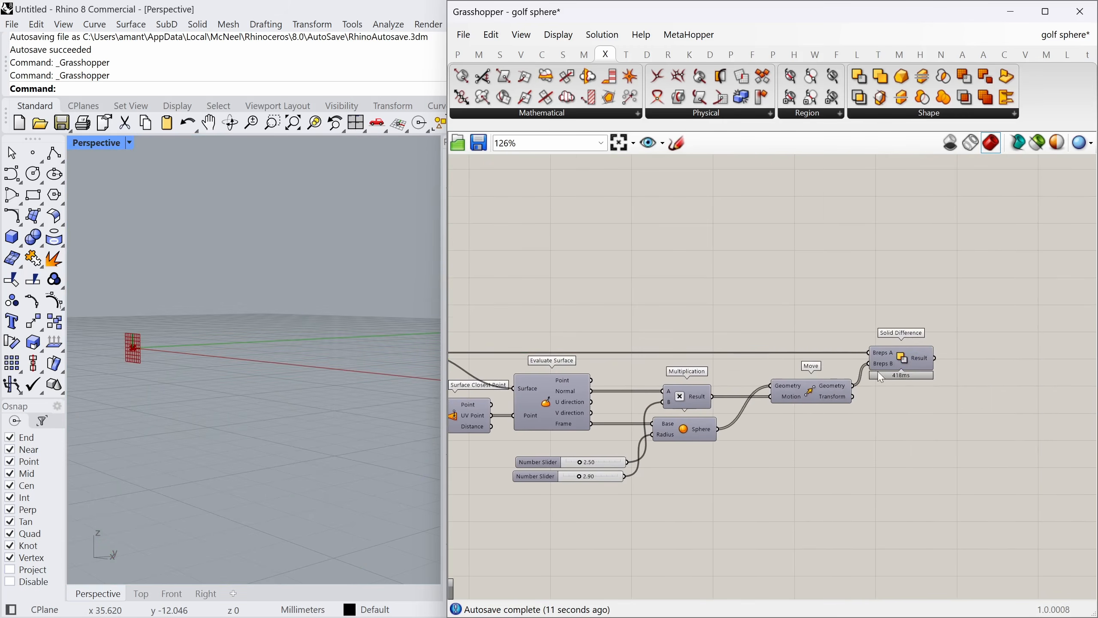
click(901, 362)
middle_click(904, 362)
click(935, 337)
click(709, 344)
scroll(381, 391, down, 6)
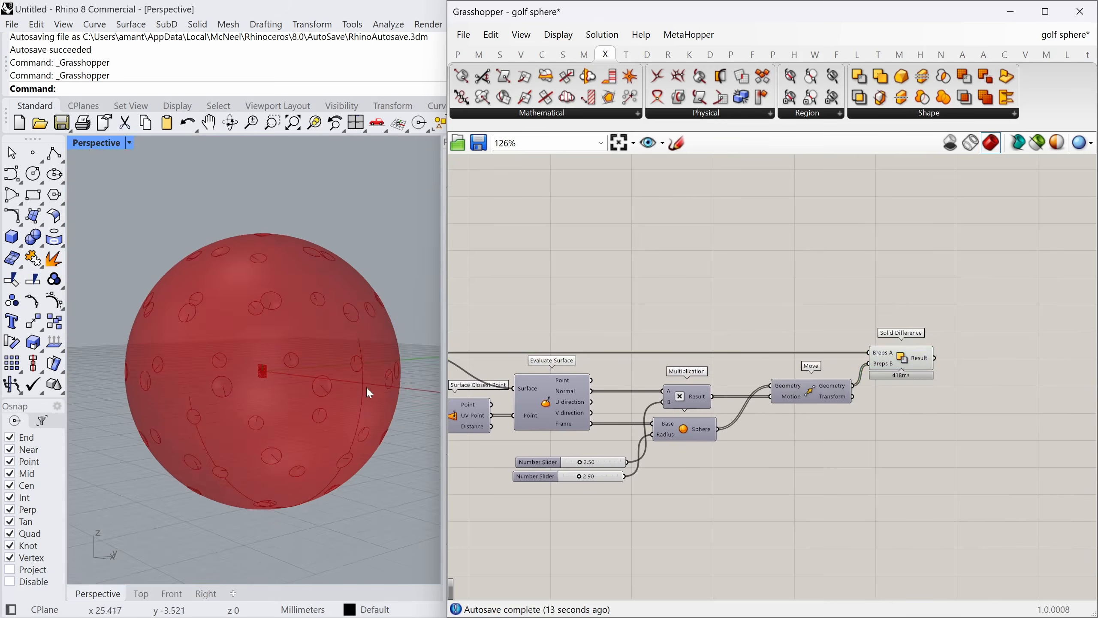
mouse_move(365, 387)
right_down()
mouse_move(314, 387)
mouse_move(333, 407)
mouse_move(359, 371)
mouse_move(332, 398)
mouse_move(350, 376)
right_up()
scroll(360, 370, up, 3)
scroll(366, 381, down, 4)
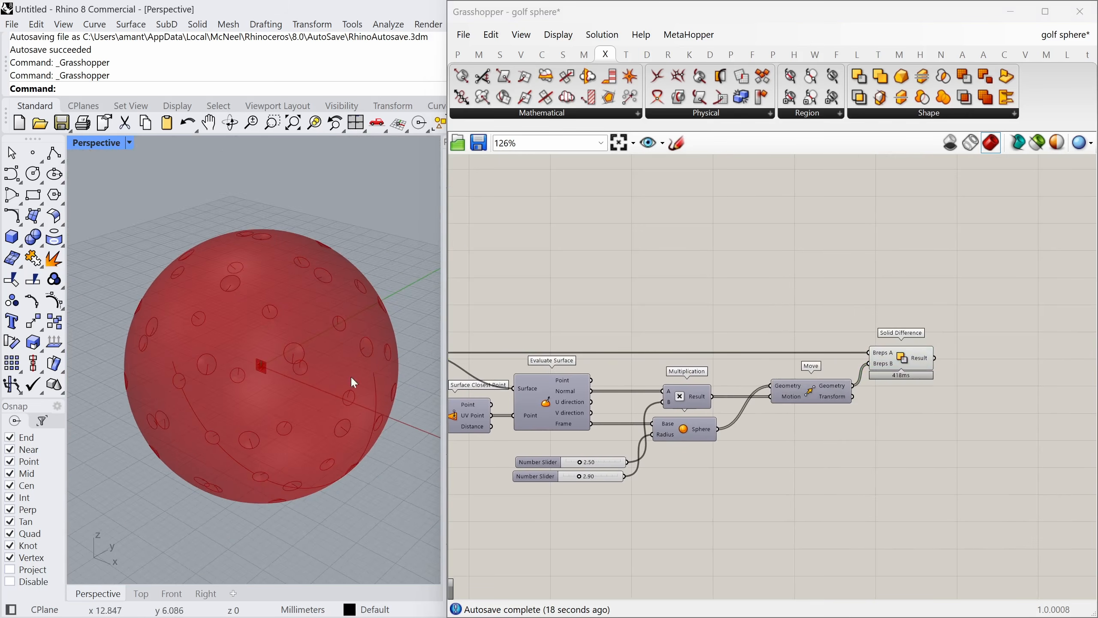
Hide the preview of the XZ Plane component feeding the Rotate component.
right_drag(630, 401, 1049, 412)
drag(735, 432, 546, 344)
middle_click(546, 343)
click(579, 341)
click(519, 307)
Set the Level slider of Weaverbird's Loop Subdivision to 3.
right_drag(519, 307, 608, 328)
scroll(536, 327, up, 1)
double_click(535, 314)
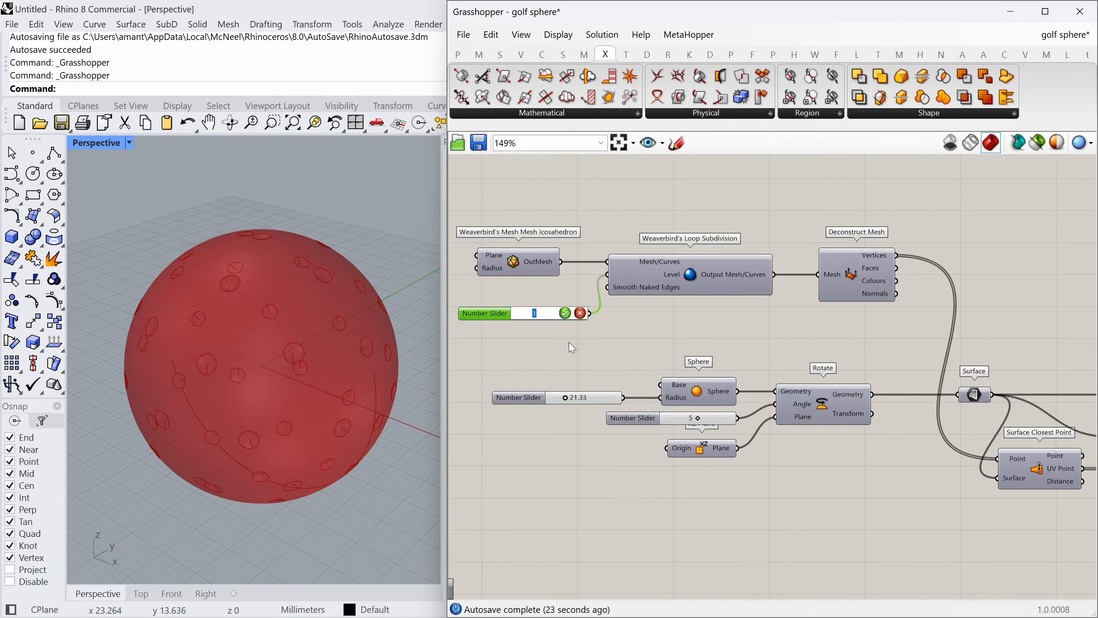
text(3)
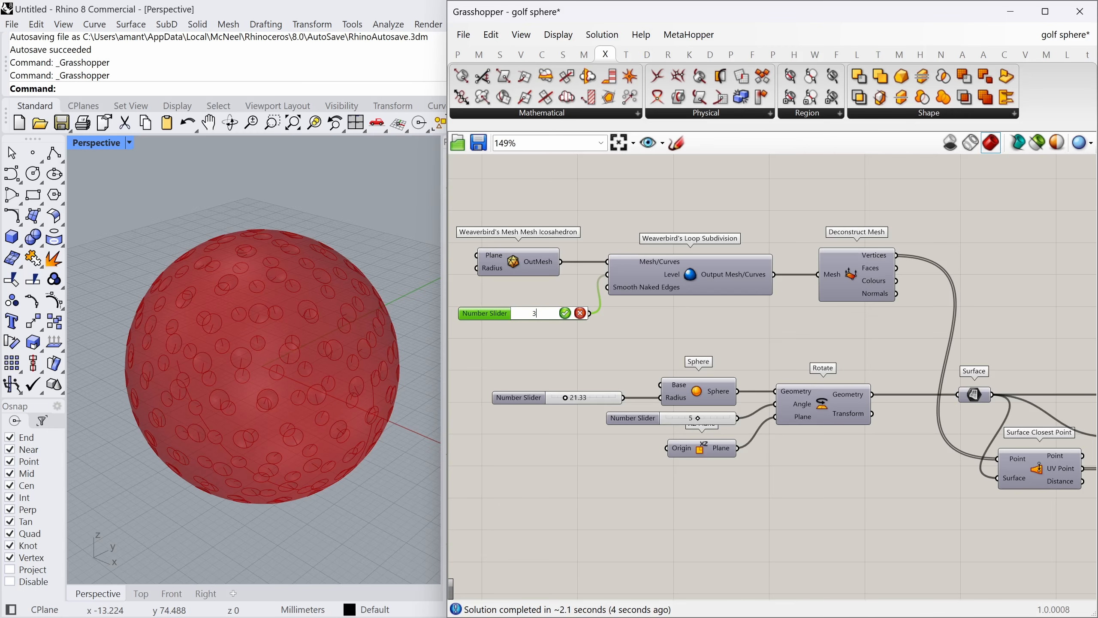
Add a Custom Preview component fed by the Solid Difference Result, and hide the Solid Difference's own preview.
right_drag(857, 341, 597, 308)
right_drag(821, 333, 631, 315)
right_drag(910, 364, 697, 355)
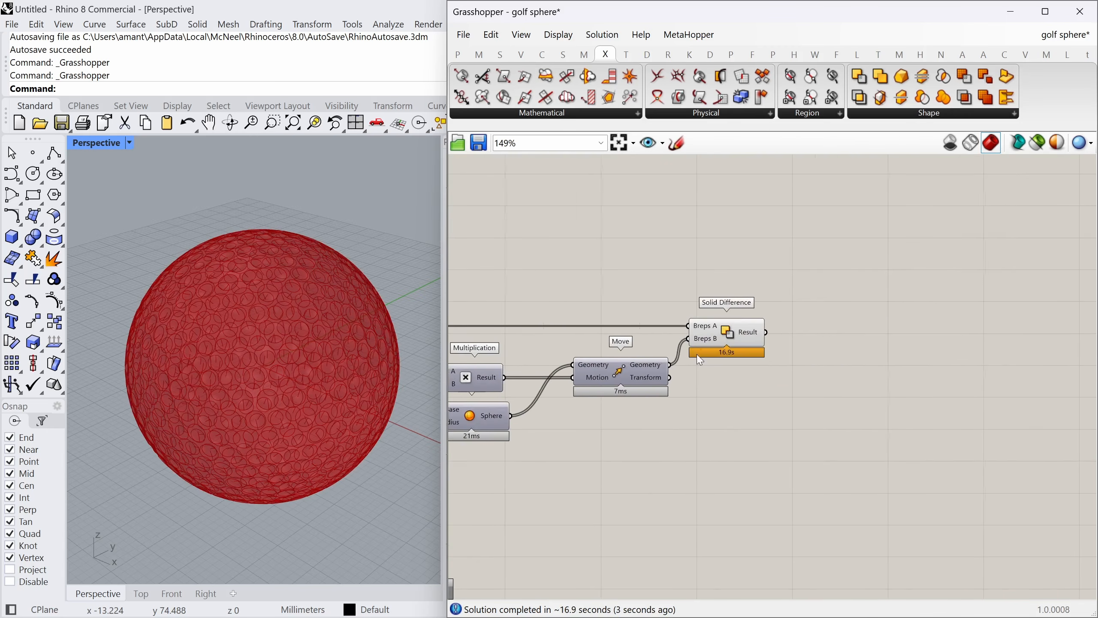
double_click(819, 358)
text(cus)
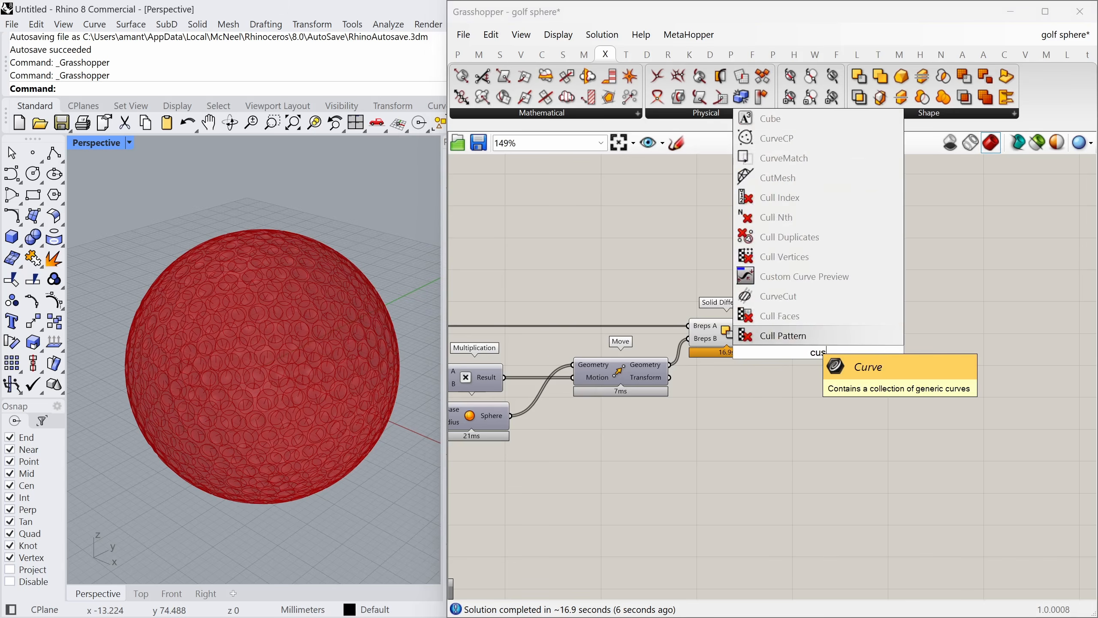
text(tom prev)
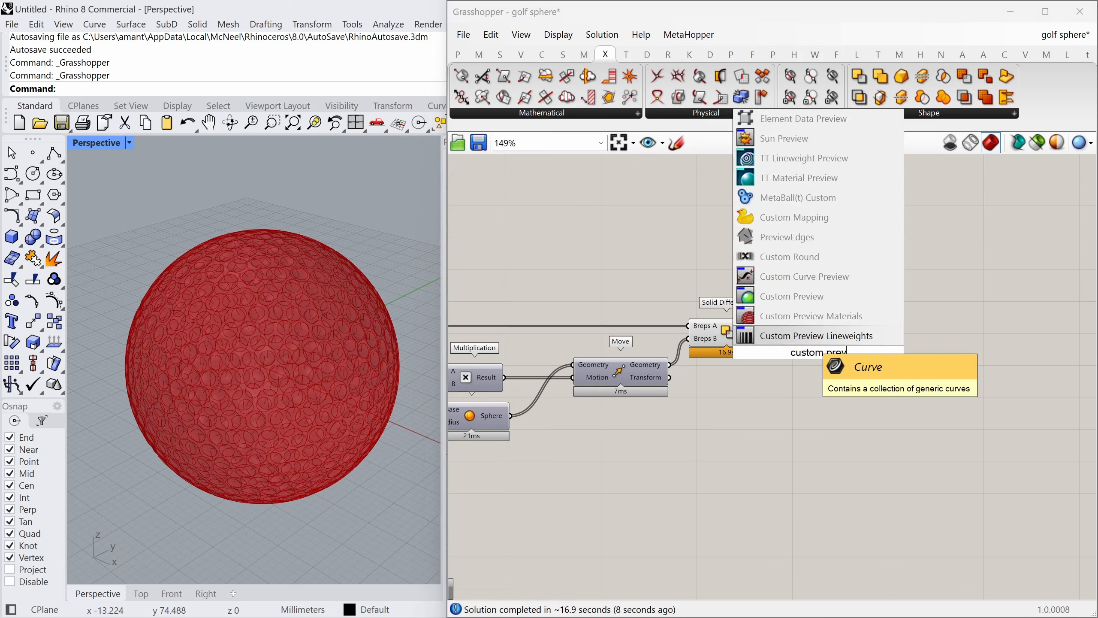
key(Up)
key(Up)
key(Return)
click(841, 348)
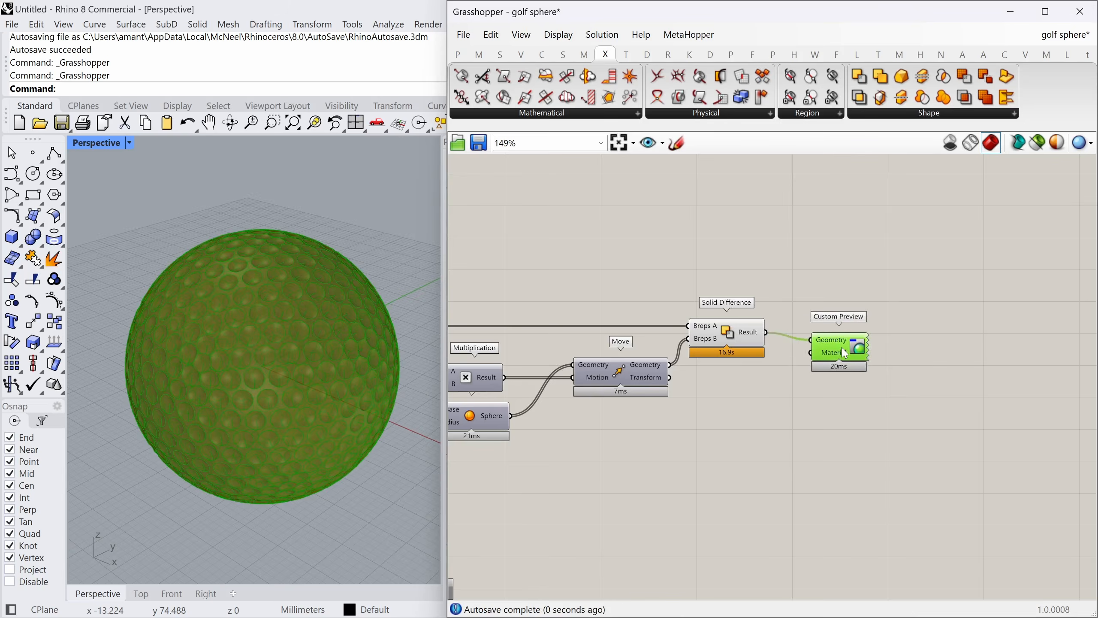
click(734, 331)
key(space)
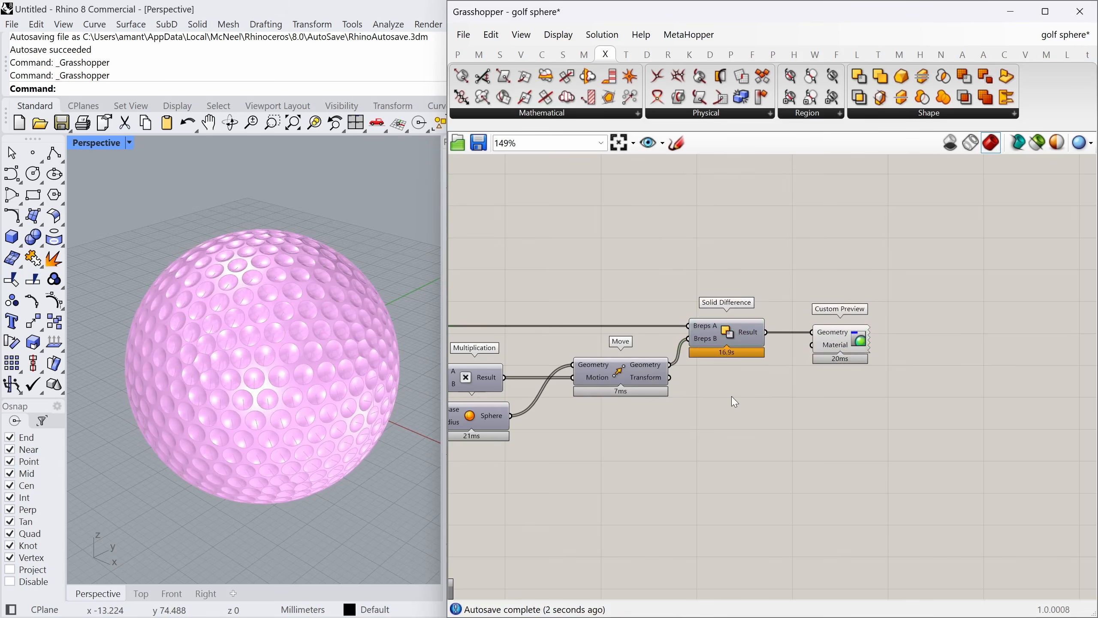
Add a white Colour Swatch, connect it to the Custom Preview's Material input, and place it below the Solid Difference.
double_click(730, 396)
text(colour swatch)
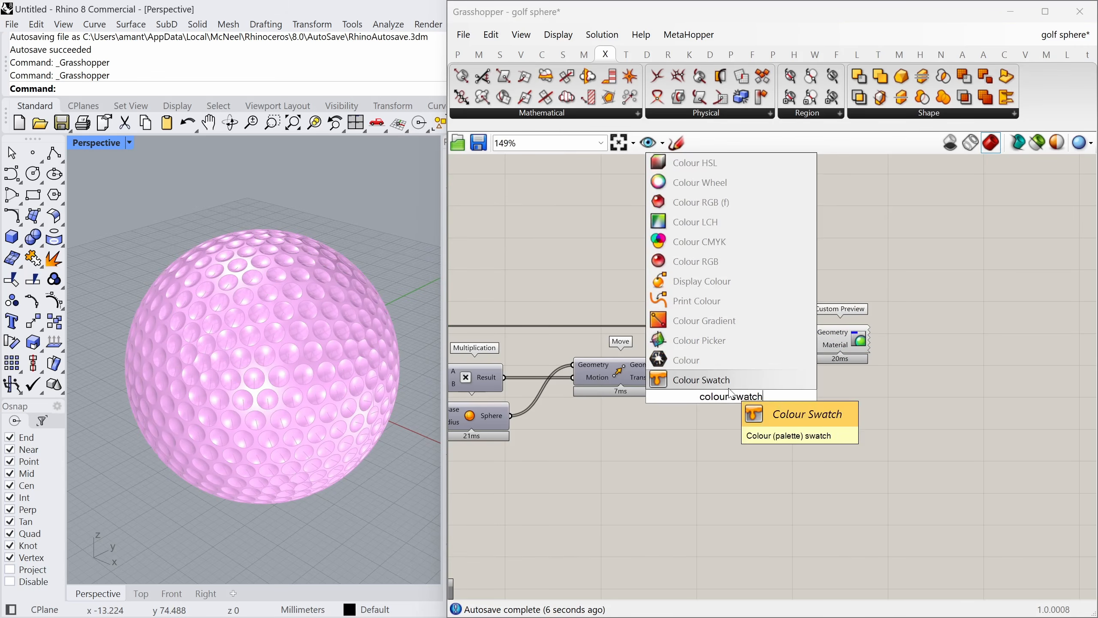
click(761, 381)
drag(785, 393, 717, 399)
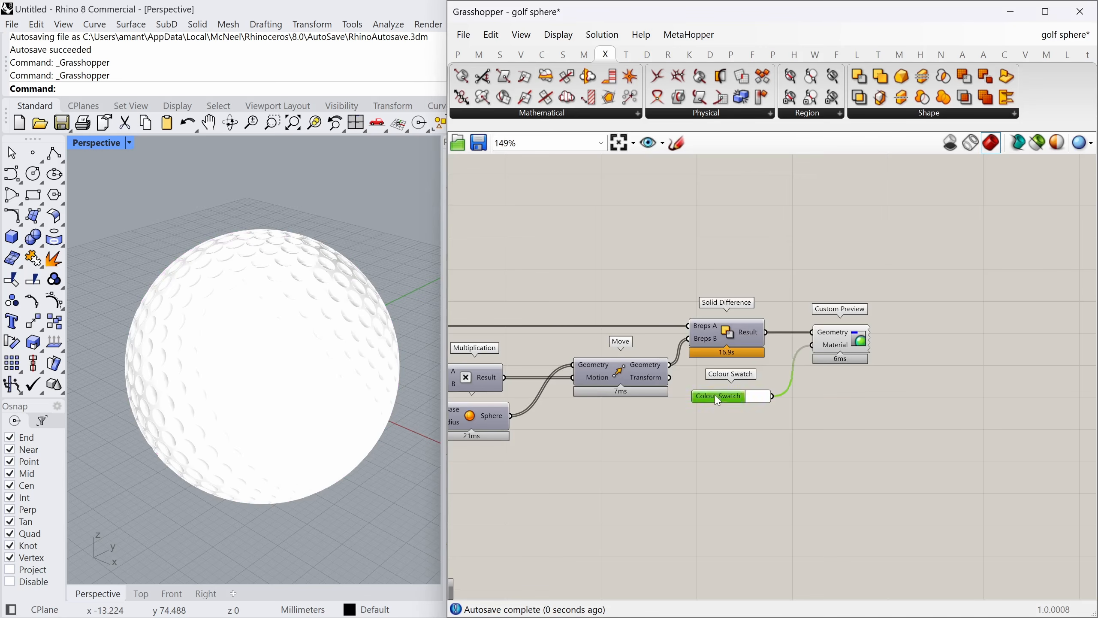
click(757, 413)
drag(824, 422, 935, 381)
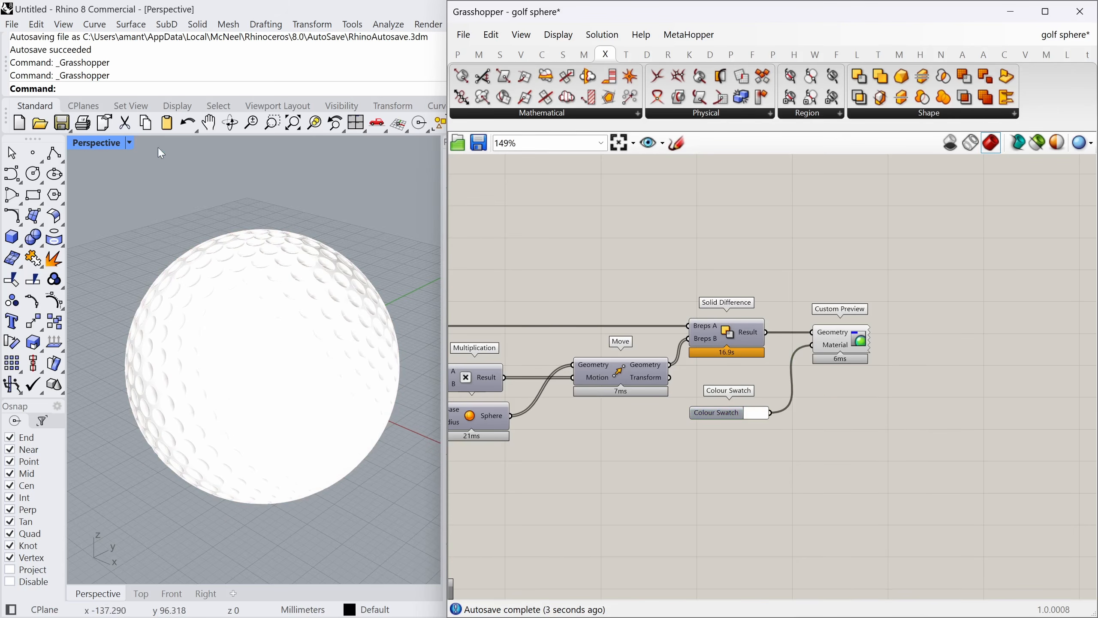
Set the Perspective viewport to the Rendered display mode and inspect the golf ball.
click(108, 143)
click(177, 76)
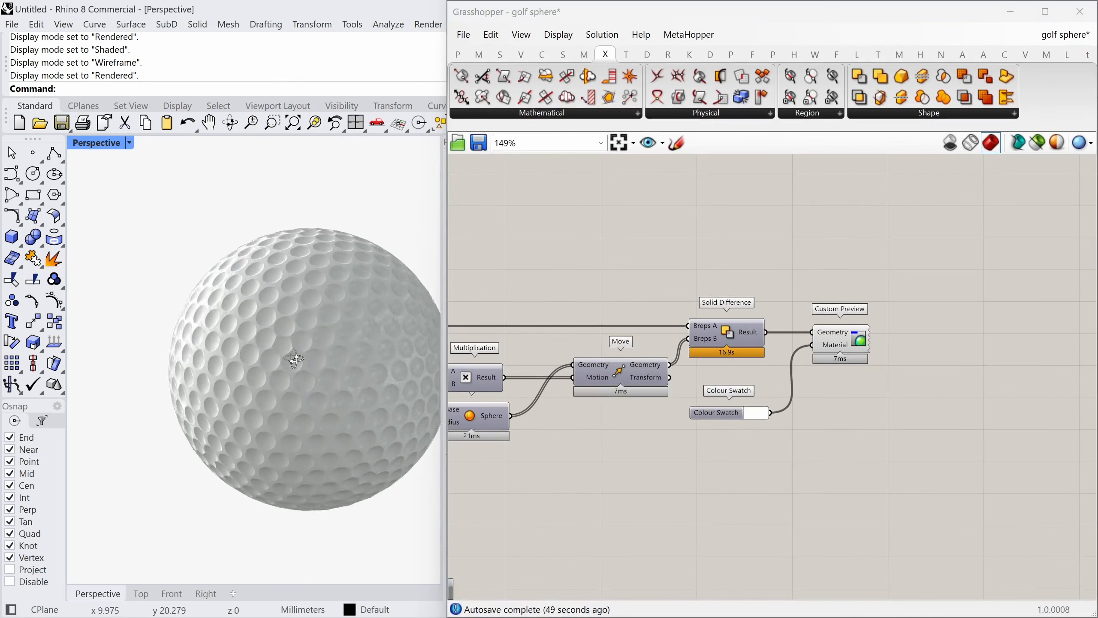
right_drag(294, 359, 698, 360)
Bake the Solid Difference result into Rhino and move the baked golf ball away from the Grasshopper preview.
click(752, 340)
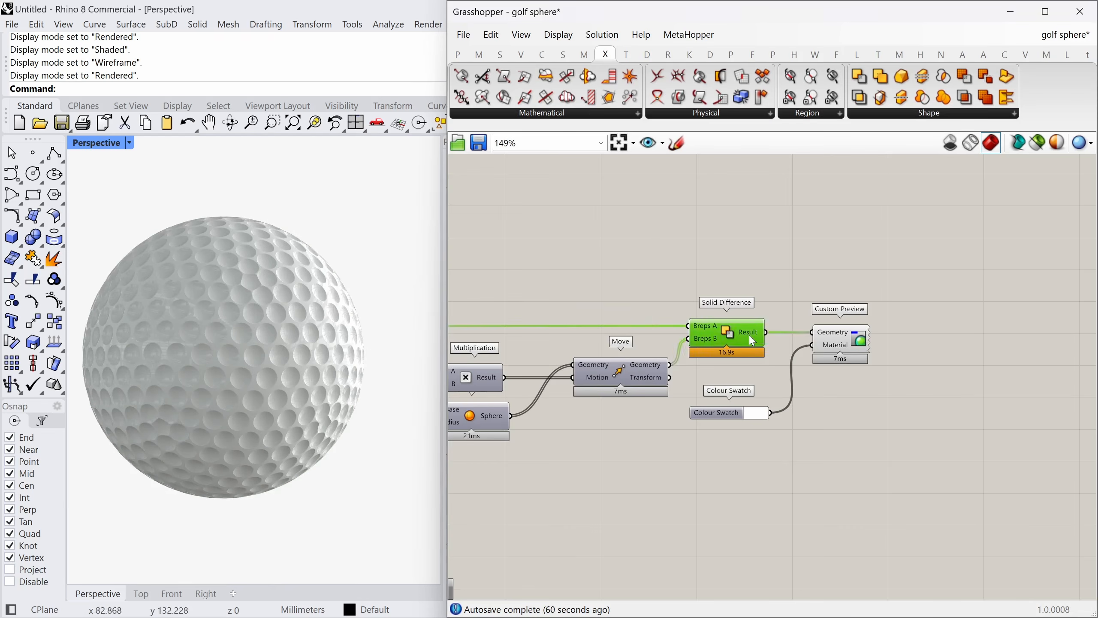
middle_click(752, 340)
scroll(298, 366, down, 4)
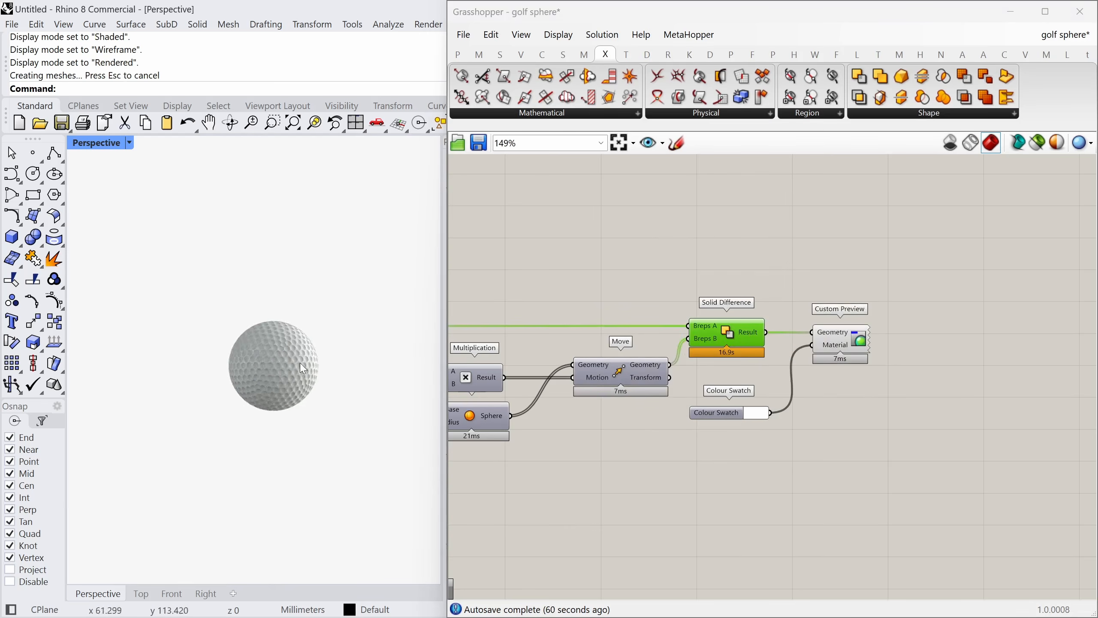
drag(303, 368, 190, 380)
scroll(152, 396, up, 4)
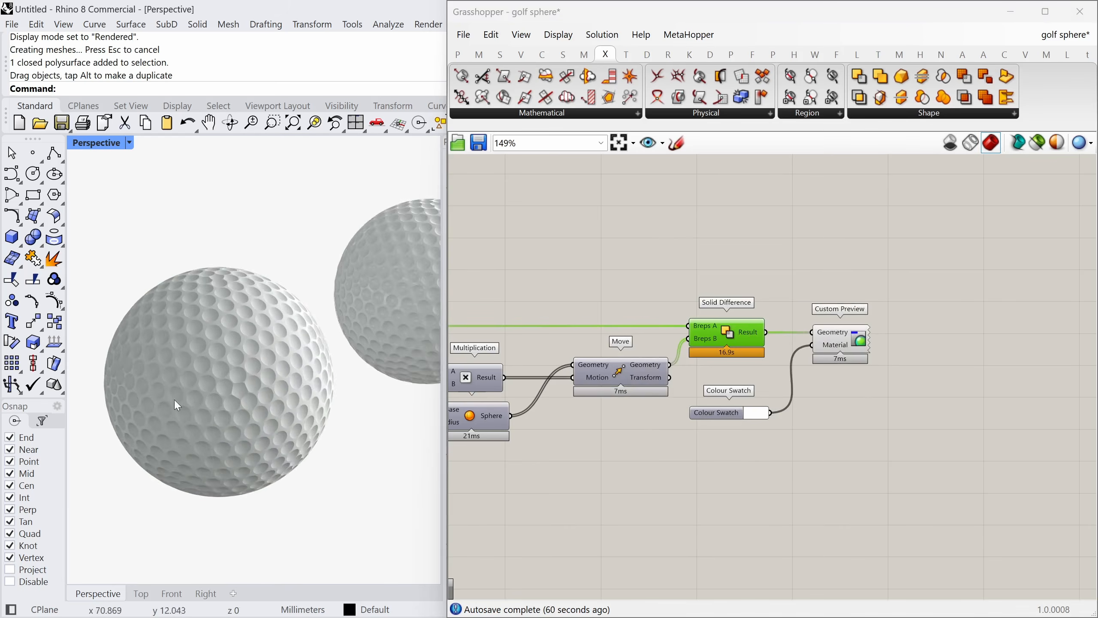
Start an EMap environment map analysis on the baked golf ball.
click(235, 405)
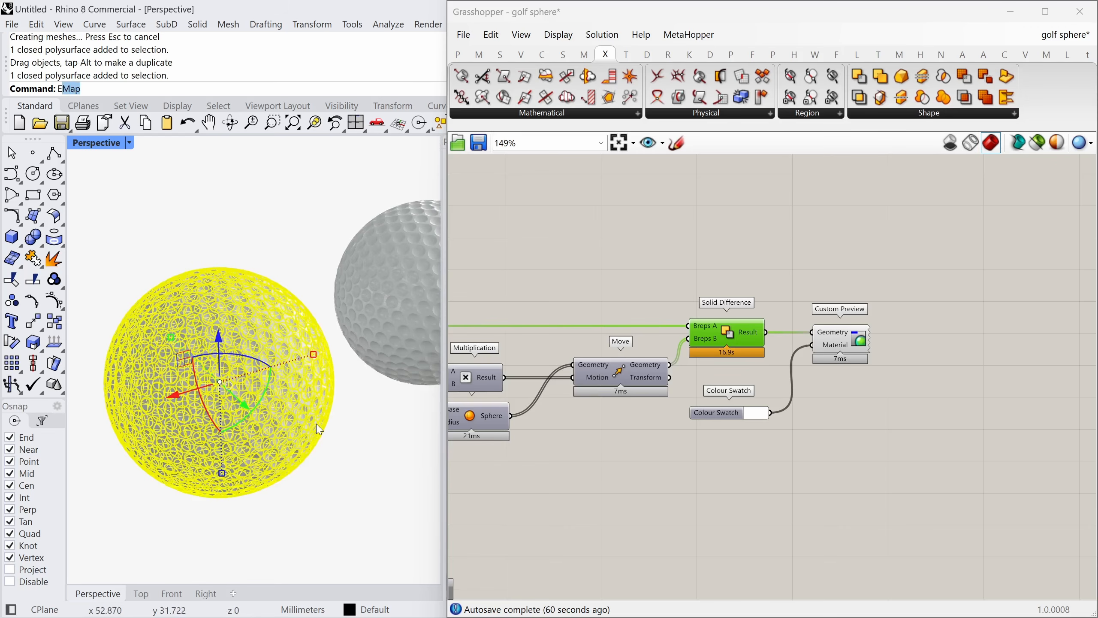
key(Return)
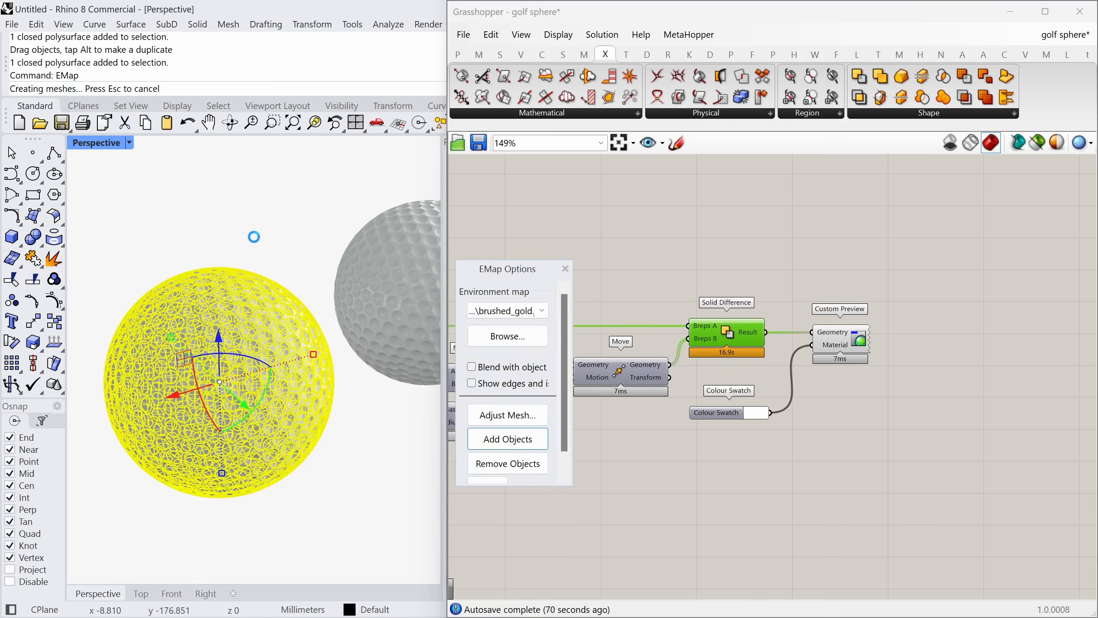